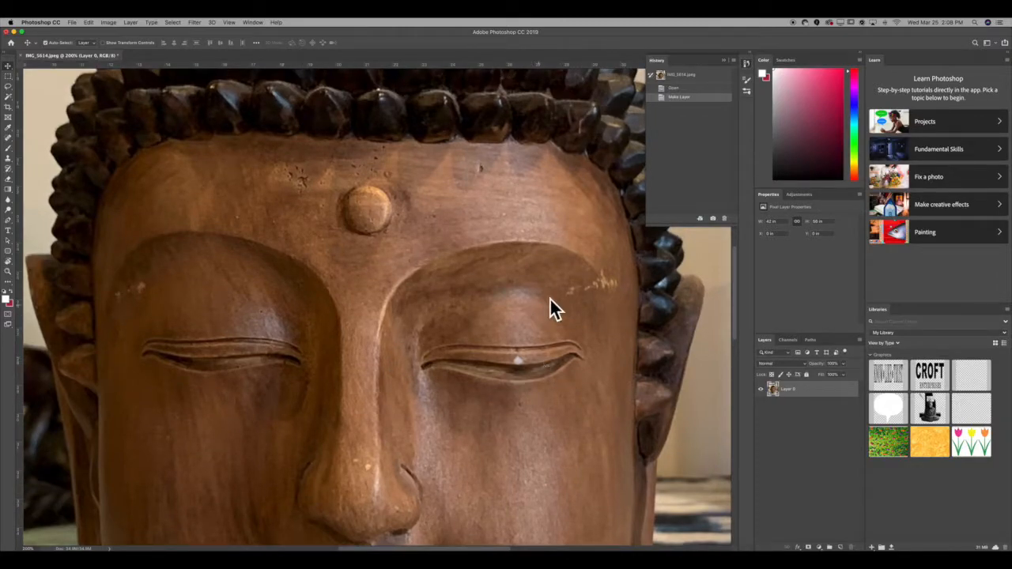
Step: Examine the Buddha statue photo from the forehead down to the neck base for blemishes
{"action": "scroll", "coordinate": [401, 484], "scroll_direction": "down", "scroll_amount": 5}
{"action": "scroll", "coordinate": [361, 412], "scroll_direction": "down", "scroll_amount": 8}
{"action": "scroll", "coordinate": [492, 484], "scroll_direction": "down", "scroll_amount": 2}
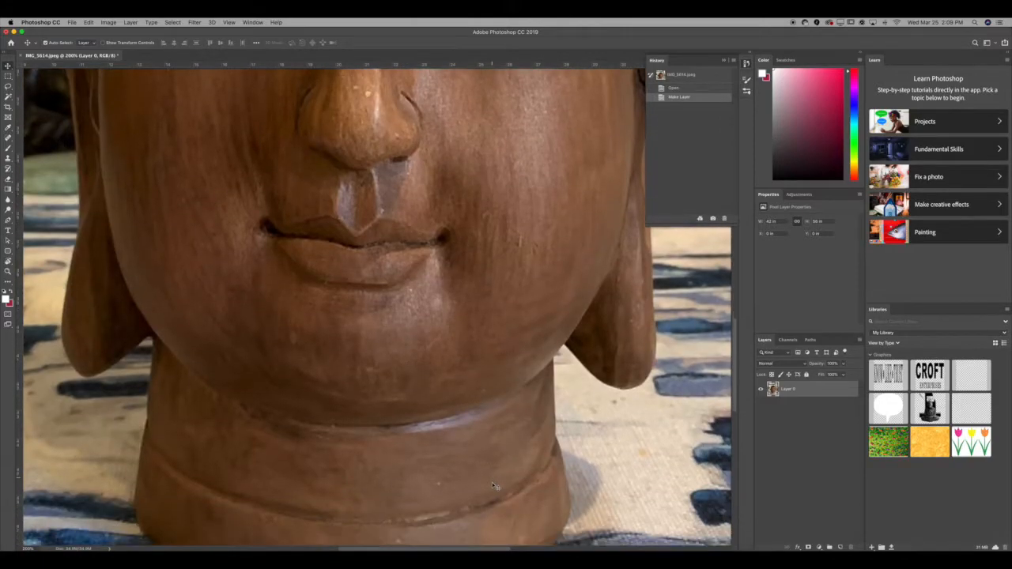
{"action": "scroll", "coordinate": [492, 484], "scroll_direction": "down", "scroll_amount": 3}
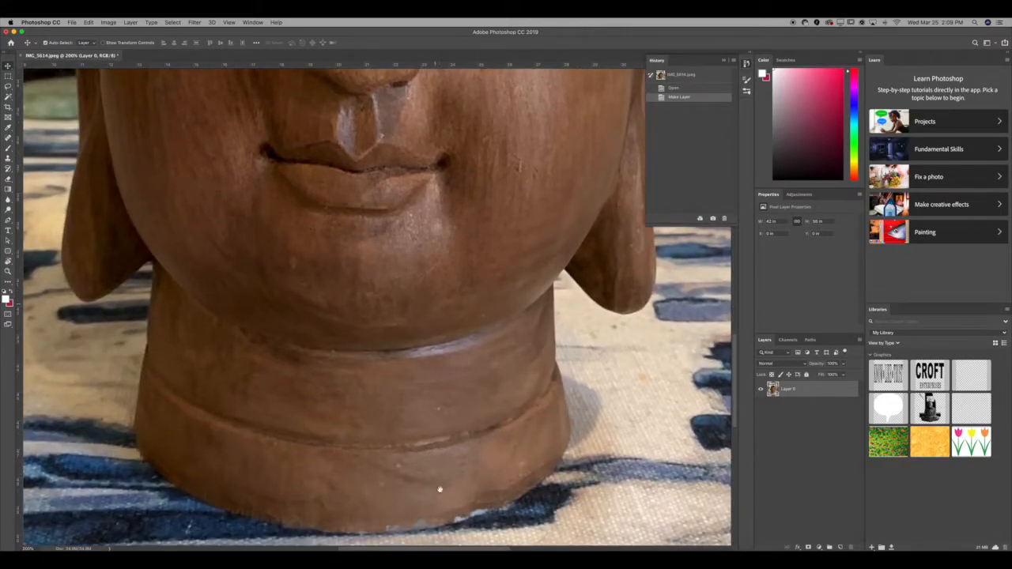
{"action": "scroll", "coordinate": [440, 490], "scroll_direction": "up", "scroll_amount": 15}
{"action": "scroll", "coordinate": [452, 368], "scroll_direction": "up", "scroll_amount": 5}
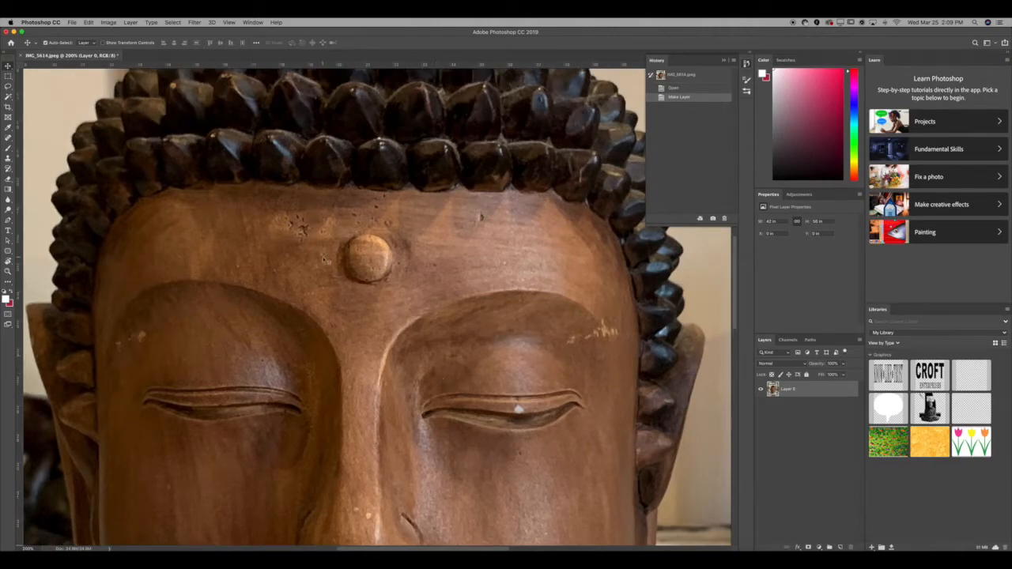
Step: With an enlarged Spot Healing Brush, remove the isolated specks on the forehead's right half and around the inner right brow
{"action": "left_click", "coordinate": [8, 138]}
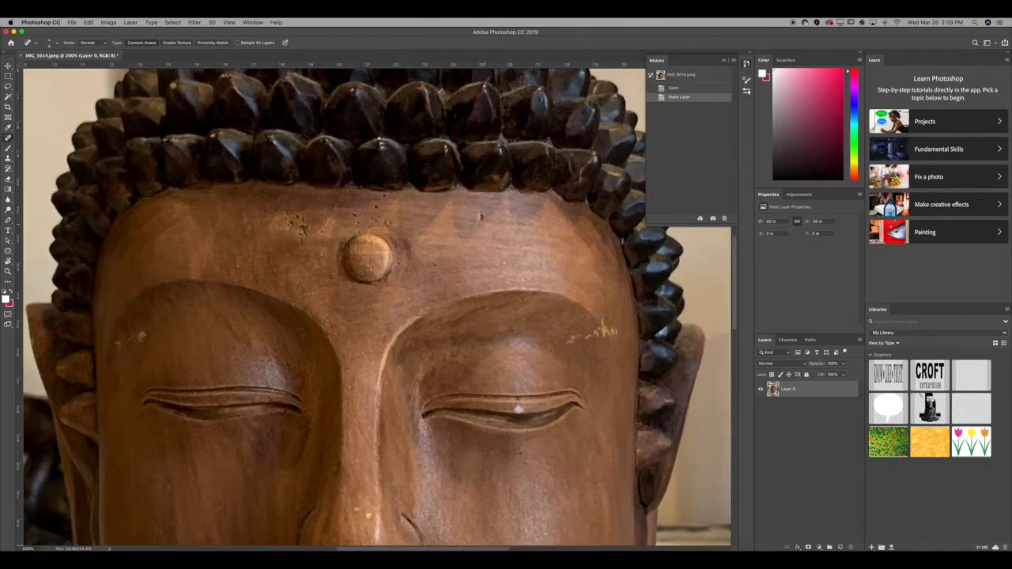
{"action": "key", "text": "super+minus"}
{"action": "key", "text": "super+minus"}
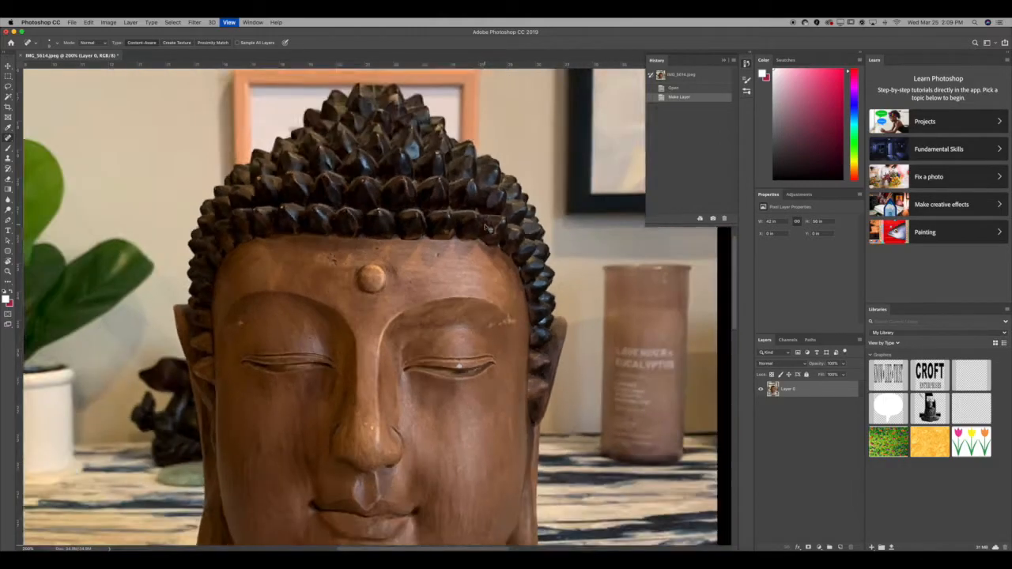
{"action": "key", "text": "super+plus"}
{"action": "key", "text": "super+plus"}
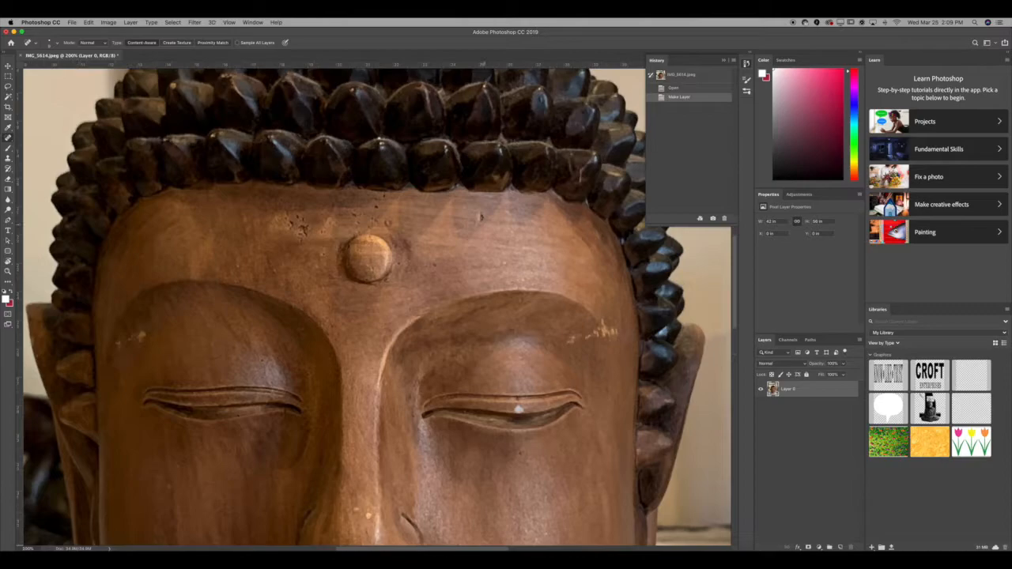
{"action": "key", "text": "bracketright"}
{"action": "key", "text": "bracketright"}
{"action": "key", "text": "bracketright"}
{"action": "left_click", "coordinate": [481, 217]}
{"action": "left_click", "coordinate": [434, 265]}
{"action": "left_click", "coordinate": [409, 299]}
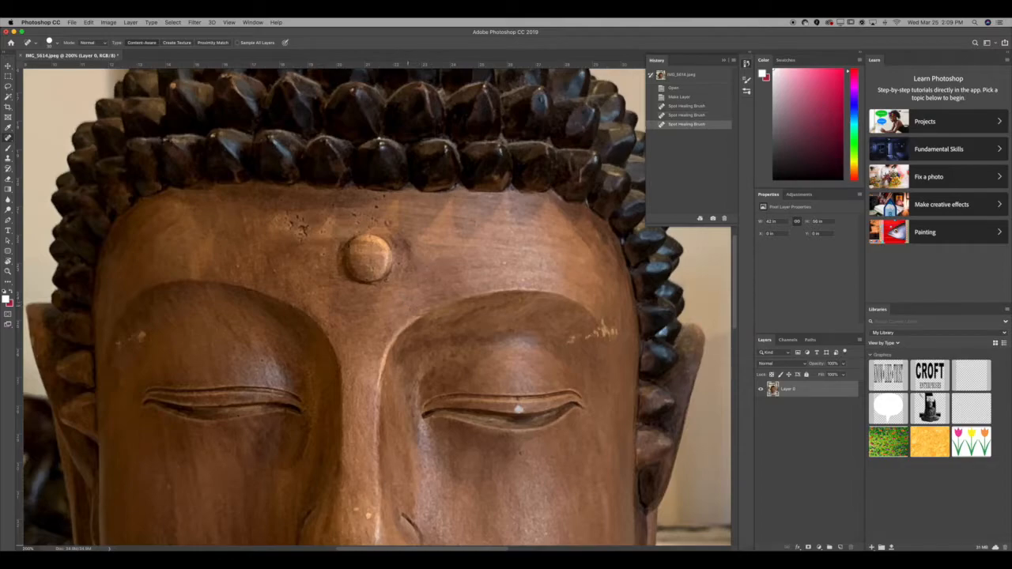
{"action": "left_click", "coordinate": [408, 309]}
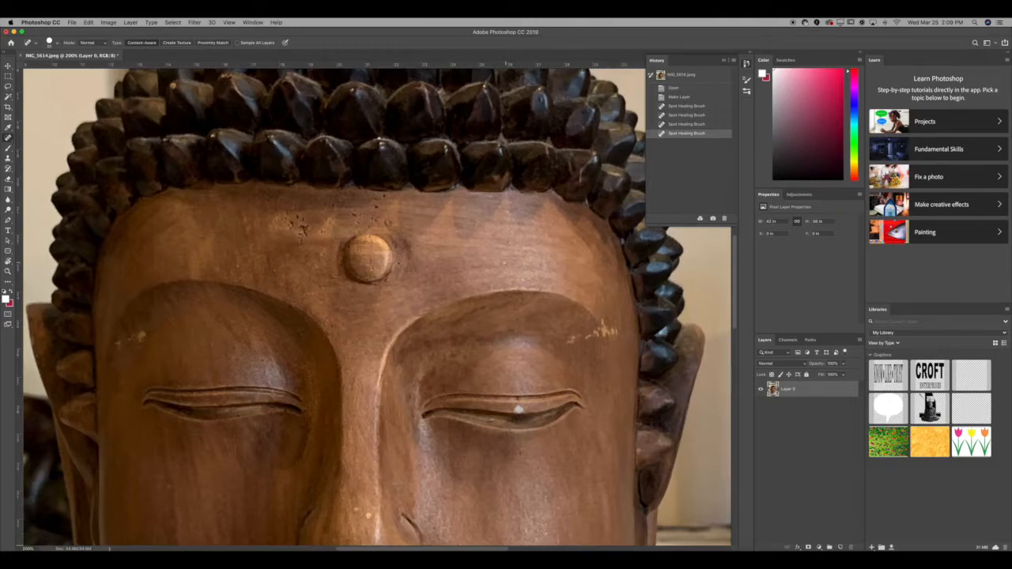
{"action": "left_click", "coordinate": [506, 263]}
Step: Heal the small pits directly above and around the round bump on the forehead
{"action": "left_click", "coordinate": [376, 209]}
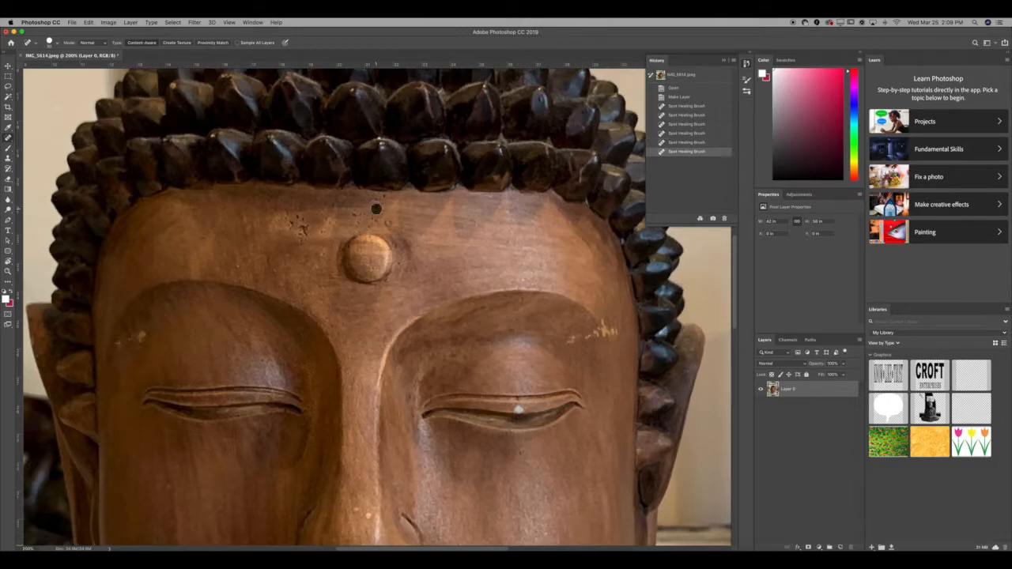
{"action": "left_click", "coordinate": [379, 200]}
{"action": "left_click", "coordinate": [386, 198]}
{"action": "left_click", "coordinate": [362, 223]}
{"action": "left_click", "coordinate": [358, 218]}
{"action": "left_click", "coordinate": [370, 218]}
{"action": "left_click", "coordinate": [375, 222]}
{"action": "left_click", "coordinate": [389, 222]}
{"action": "left_click", "coordinate": [368, 227]}
Step: Heal the pit cluster left of the forehead bump, the light marks under the left brow, and the left cheek speck
{"action": "left_click", "coordinate": [323, 232]}
{"action": "left_click", "coordinate": [326, 255]}
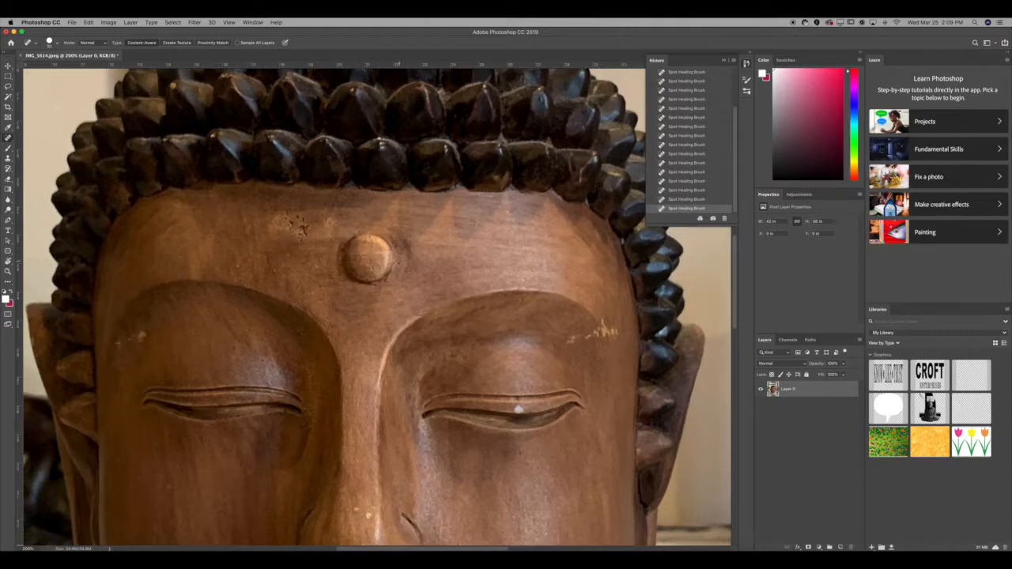
{"action": "left_click", "coordinate": [240, 268]}
{"action": "left_click", "coordinate": [160, 476]}
{"action": "left_click", "coordinate": [303, 223]}
{"action": "left_click", "coordinate": [282, 220]}
{"action": "left_click", "coordinate": [305, 235]}
{"action": "left_click", "coordinate": [293, 232]}
Step: Heal the light scratches under the right brow and, after undoing trial strokes across the eye, the white spot on the right eyelid
{"action": "mouse_move", "coordinate": [473, 401]}
{"action": "left_mouse_down"}
{"action": "mouse_move", "coordinate": [540, 419]}
{"action": "mouse_move", "coordinate": [401, 402]}
{"action": "mouse_move", "coordinate": [584, 411]}
{"action": "left_mouse_up"}
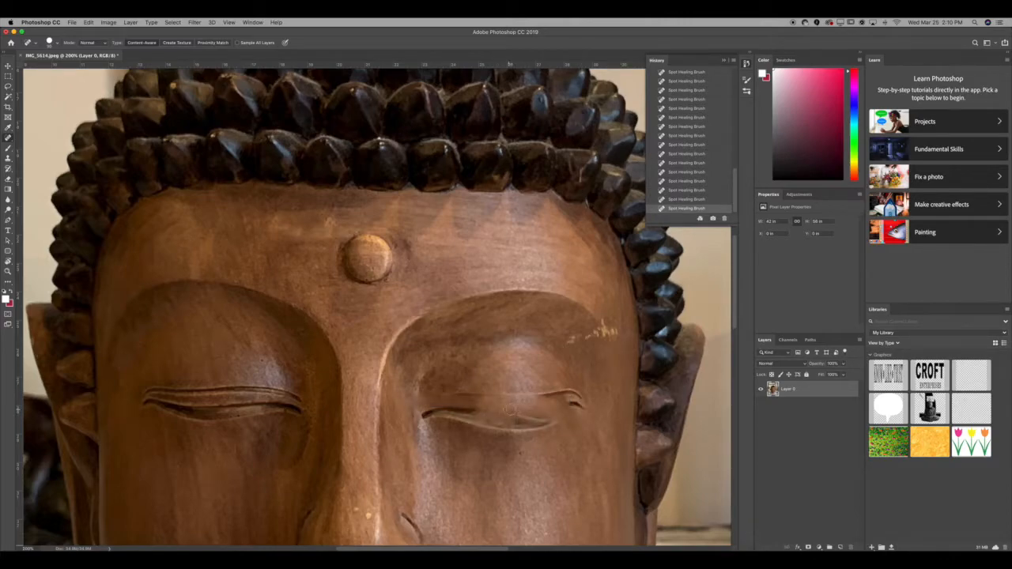
{"action": "key", "text": "super+z"}
{"action": "mouse_move", "coordinate": [563, 343]}
{"action": "left_mouse_down"}
{"action": "mouse_move", "coordinate": [609, 326]}
{"action": "mouse_move", "coordinate": [615, 339]}
{"action": "mouse_move", "coordinate": [603, 324]}
{"action": "mouse_move", "coordinate": [568, 325]}
{"action": "left_mouse_up"}
{"action": "left_click_drag", "start_coordinate": [467, 413], "coordinate": [571, 405]}
{"action": "key", "text": "super+z"}
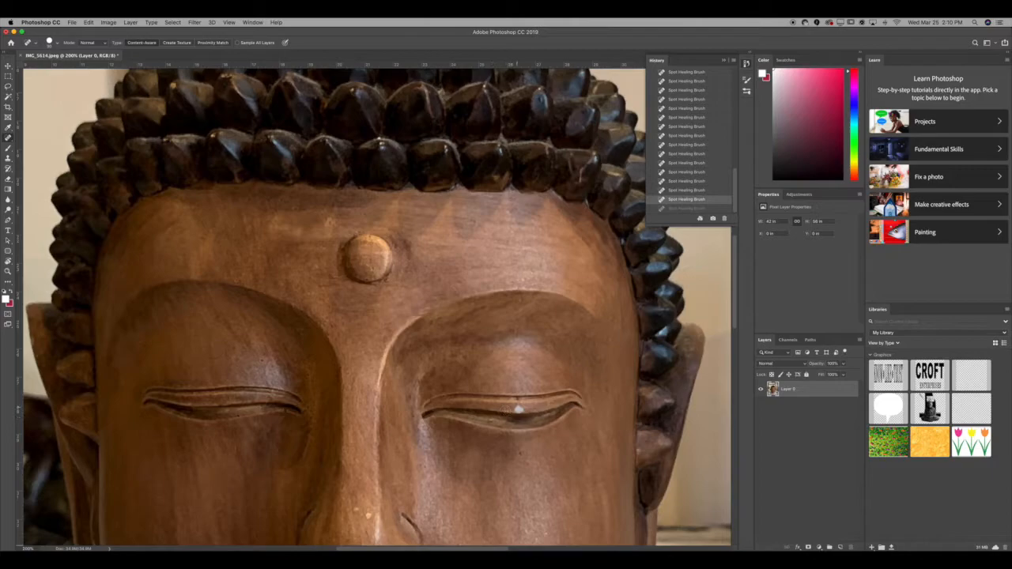
{"action": "left_click", "coordinate": [519, 408]}
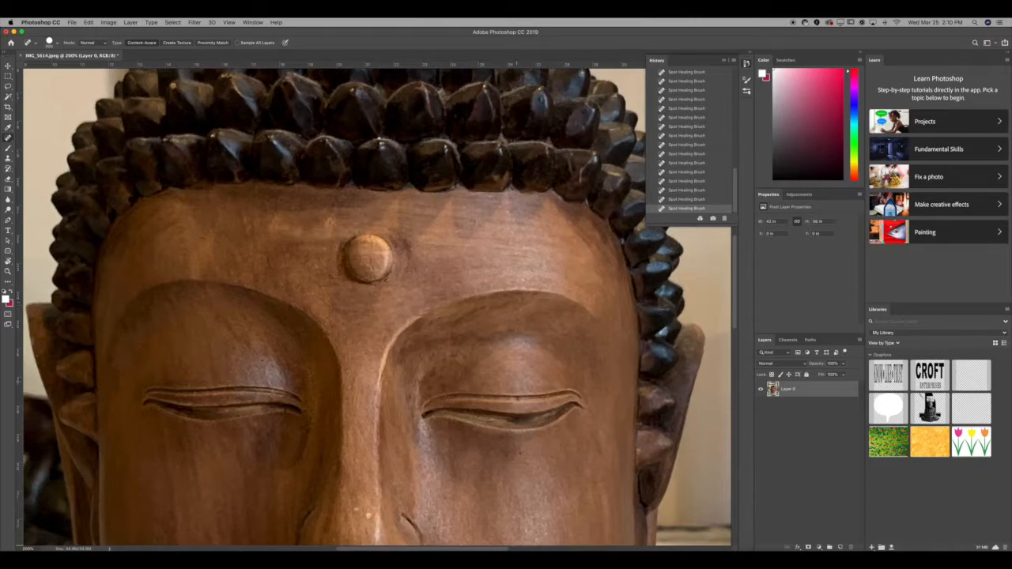
Step: Try healing the whole right eye area with a greatly enlarged brush and undo it
{"action": "left_click", "coordinate": [510, 374]}
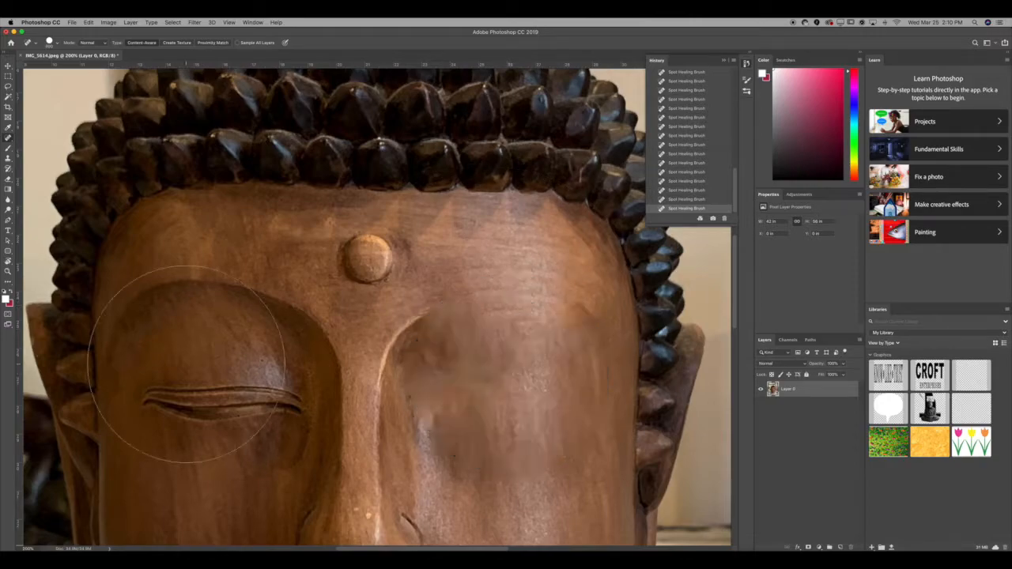
{"action": "key", "text": "super+z"}
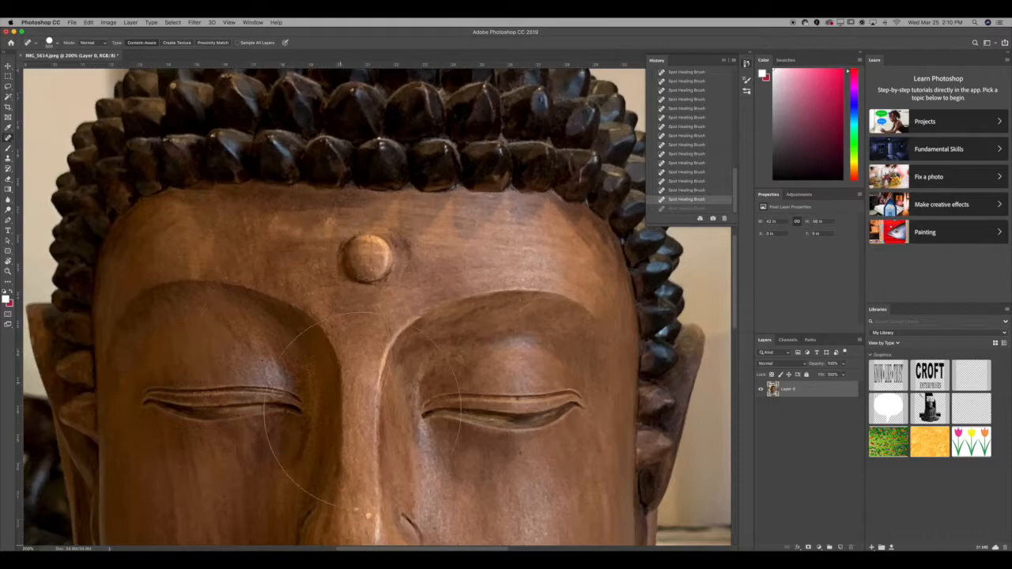
Step: Using a small healing brush, remove the light specks on the nose and the spot on the lower right cheek
{"action": "scroll", "coordinate": [277, 443], "scroll_direction": "down", "scroll_amount": 5}
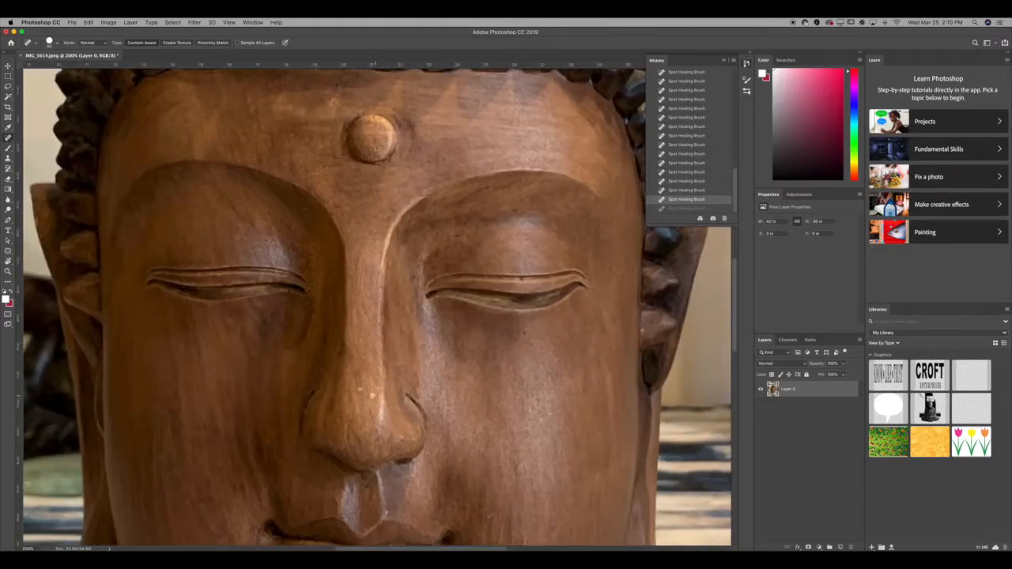
{"action": "left_click", "coordinate": [374, 394]}
{"action": "left_click", "coordinate": [363, 389]}
{"action": "scroll", "coordinate": [372, 395], "scroll_direction": "down", "scroll_amount": 4}
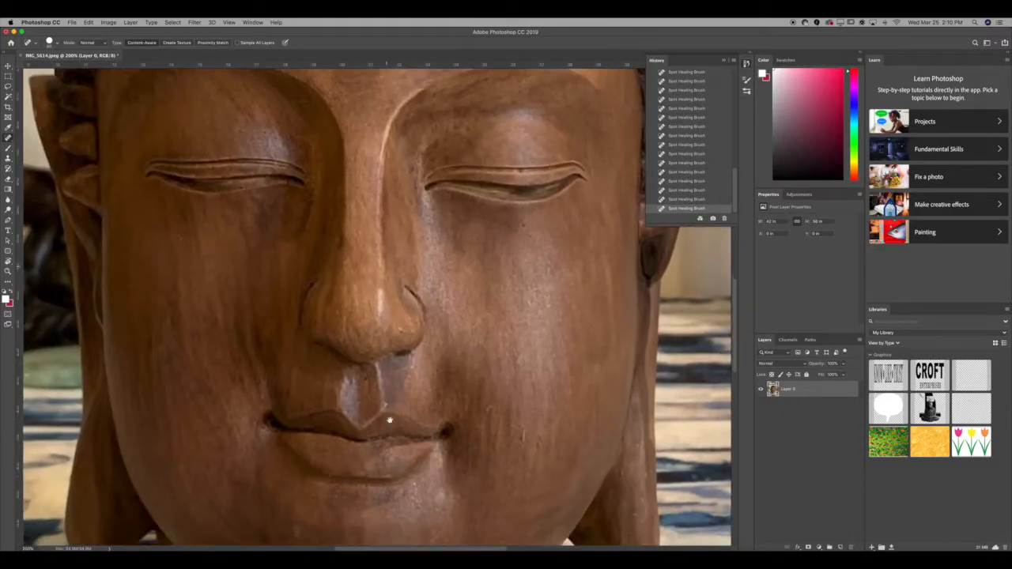
{"action": "left_click", "coordinate": [524, 432]}
Step: Heal the two small specks on the left side of the statue's chin
{"action": "scroll", "coordinate": [437, 297], "scroll_direction": "down", "scroll_amount": 6}
{"action": "scroll", "coordinate": [427, 380], "scroll_direction": "right", "scroll_amount": 3}
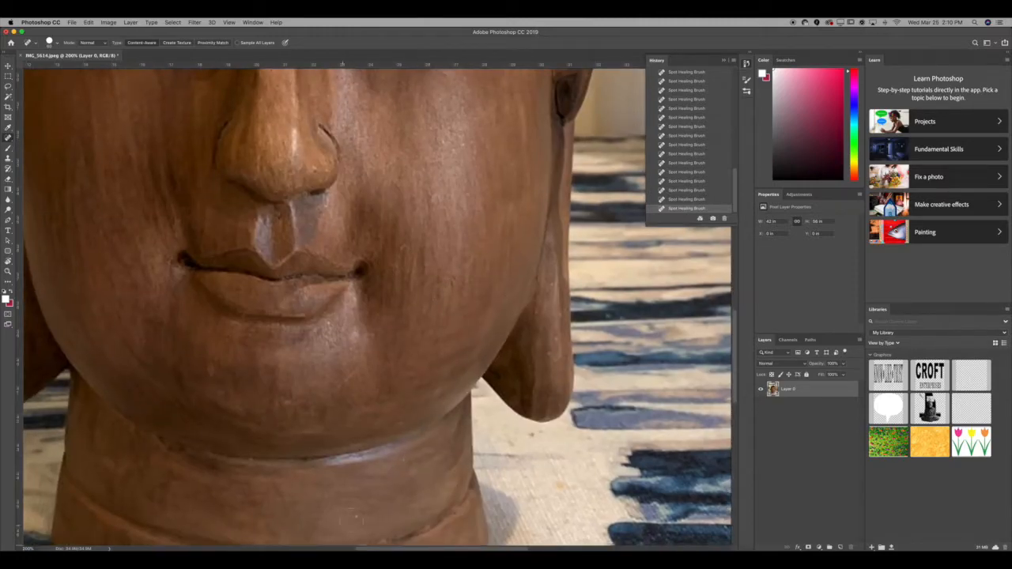
{"action": "left_click", "coordinate": [212, 374]}
{"action": "left_click", "coordinate": [224, 388]}
Step: Try healing along the bottom edge of the statue's neck base, undoing each stroke
{"action": "scroll", "coordinate": [373, 316], "scroll_direction": "down", "scroll_amount": 6}
{"action": "mouse_move", "coordinate": [285, 466]}
{"action": "left_mouse_down"}
{"action": "mouse_move", "coordinate": [341, 461]}
{"action": "mouse_move", "coordinate": [428, 433]}
{"action": "mouse_move", "coordinate": [377, 442]}
{"action": "left_mouse_up"}
{"action": "key", "text": "super+z"}
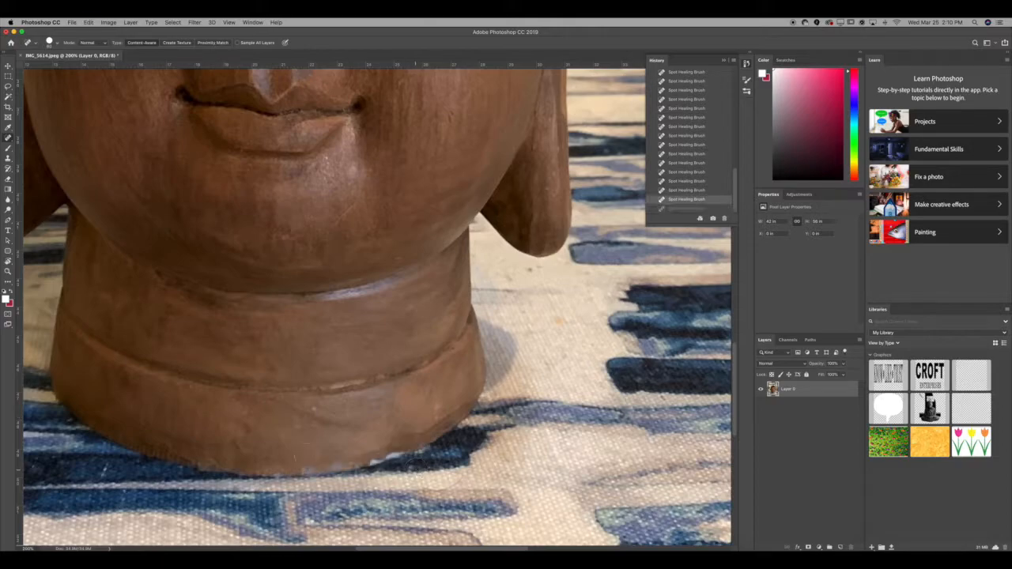
{"action": "left_click_drag", "start_coordinate": [367, 455], "coordinate": [406, 436]}
{"action": "key", "text": "super+z"}
Step: Heal the mark on the left eyelid and the dark mark between the brows with the Spot Healing Brush
{"action": "scroll", "coordinate": [380, 450], "scroll_direction": "up", "scroll_amount": 10}
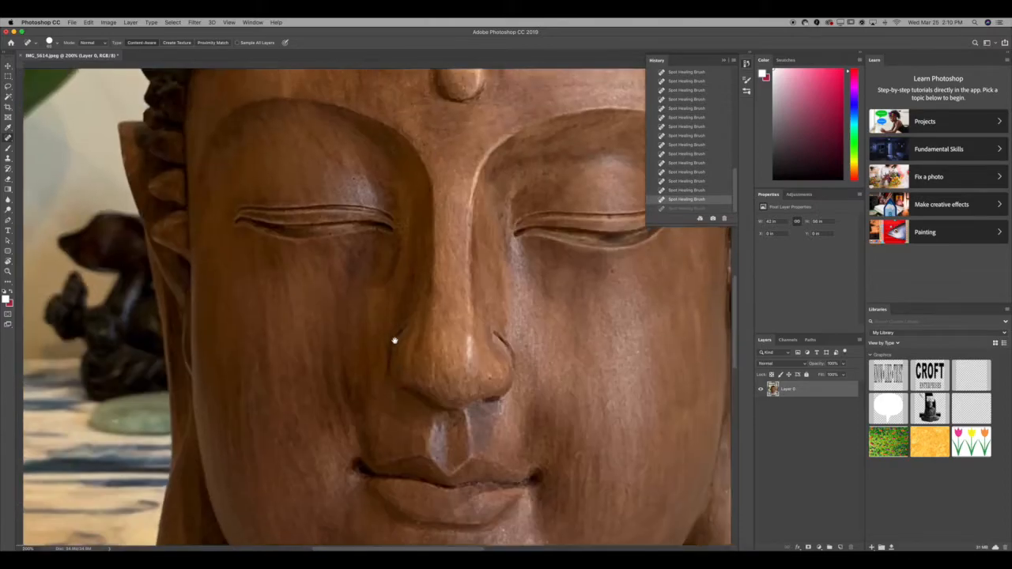
{"action": "left_click", "coordinate": [353, 187]}
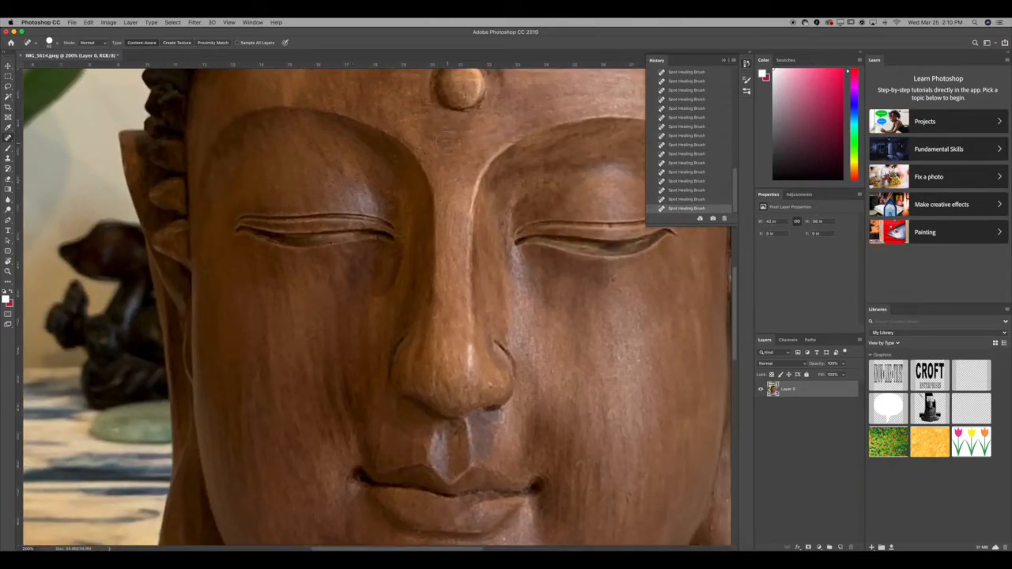
{"action": "left_click", "coordinate": [9, 138]}
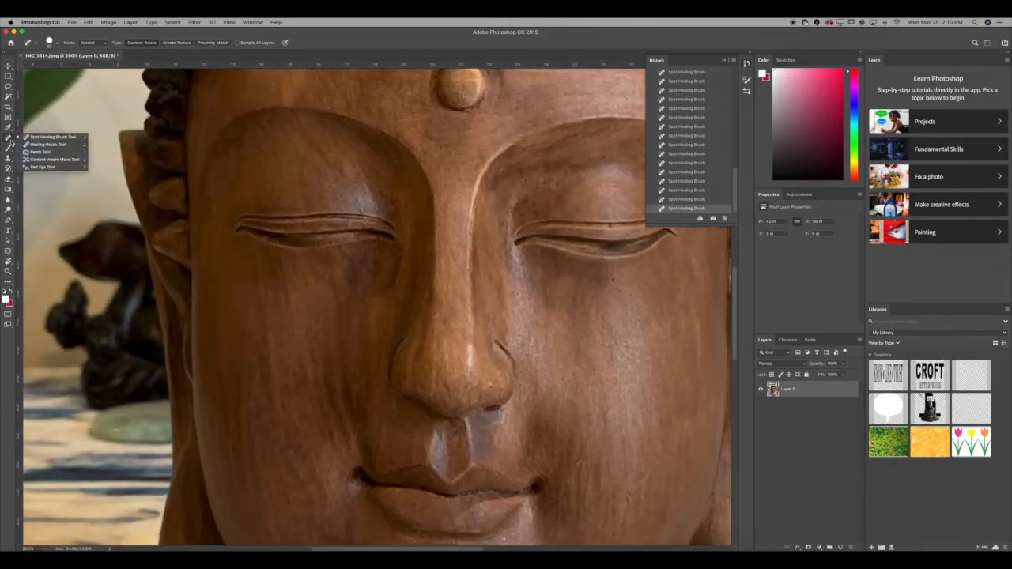
{"action": "left_click", "coordinate": [16, 138]}
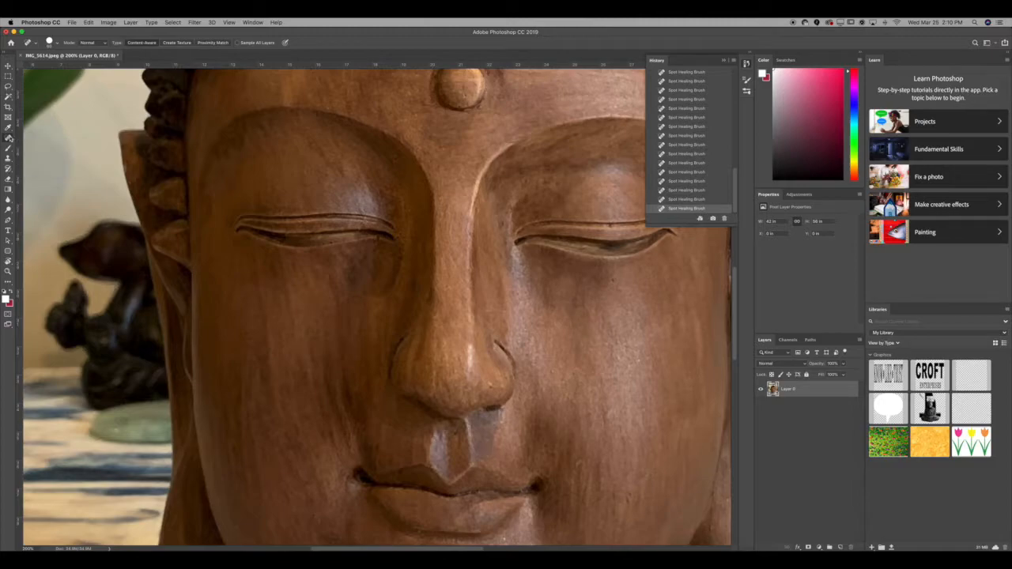
{"action": "left_click", "coordinate": [8, 139]}
{"action": "left_click", "coordinate": [47, 137]}
{"action": "scroll", "coordinate": [407, 251], "scroll_direction": "up", "scroll_amount": 3}
{"action": "left_click", "coordinate": [445, 210]}
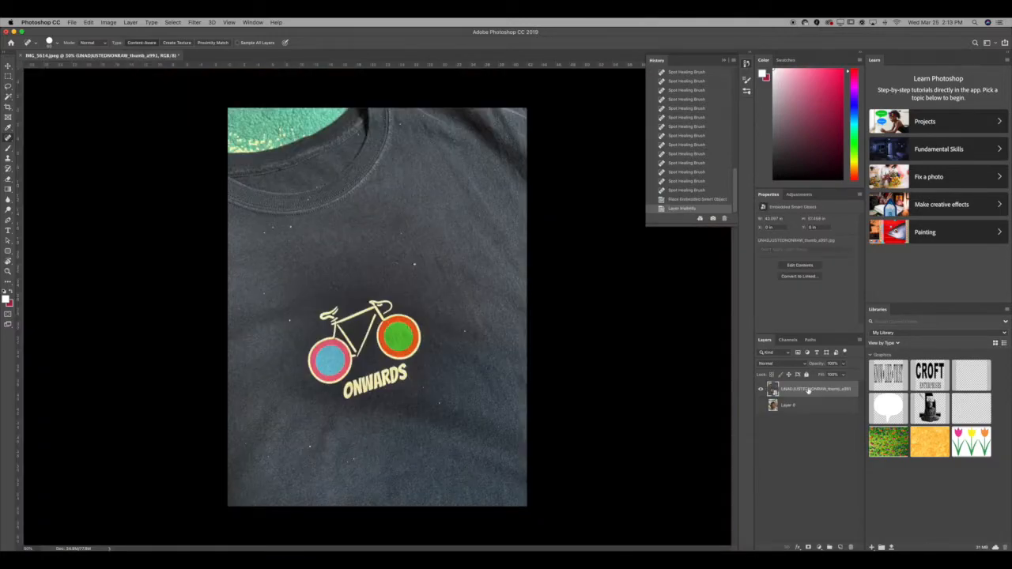
Step: Rasterize the T-shirt photo layer and heal the specks on the fabric to the right of the collar
{"action": "right_click", "coordinate": [807, 390]}
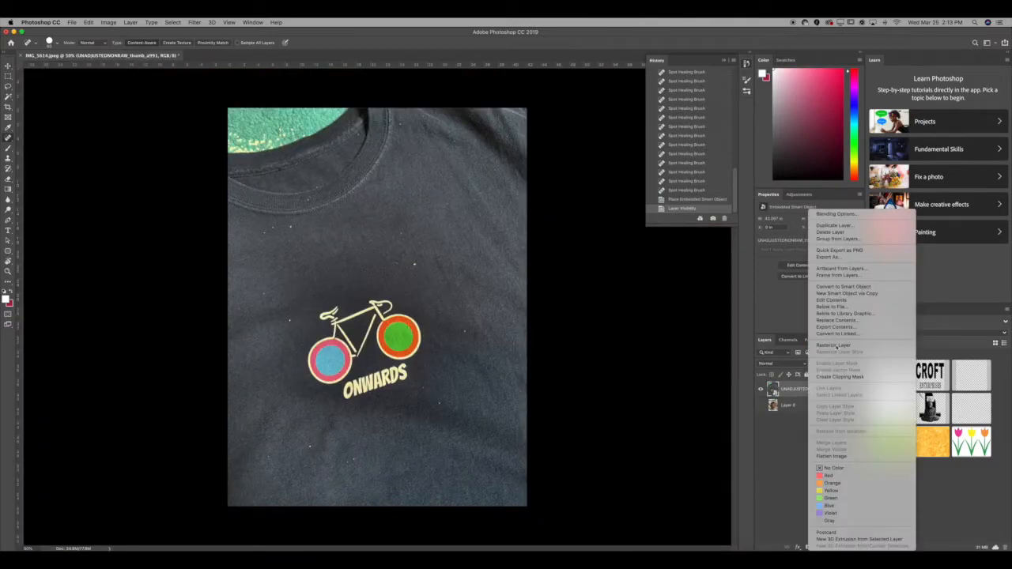
{"action": "left_click", "coordinate": [862, 347]}
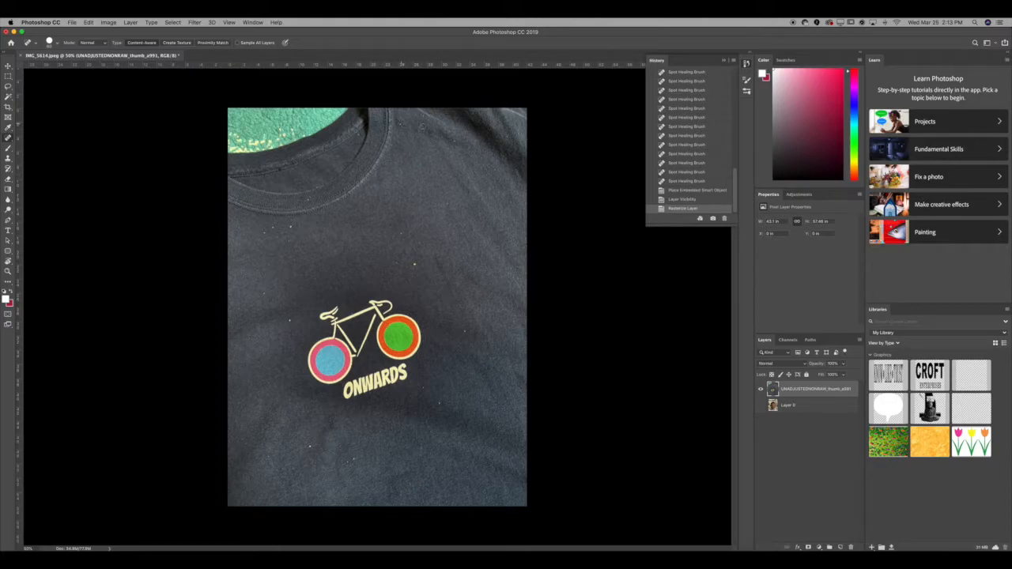
{"action": "left_click", "coordinate": [400, 123]}
{"action": "left_click", "coordinate": [454, 139]}
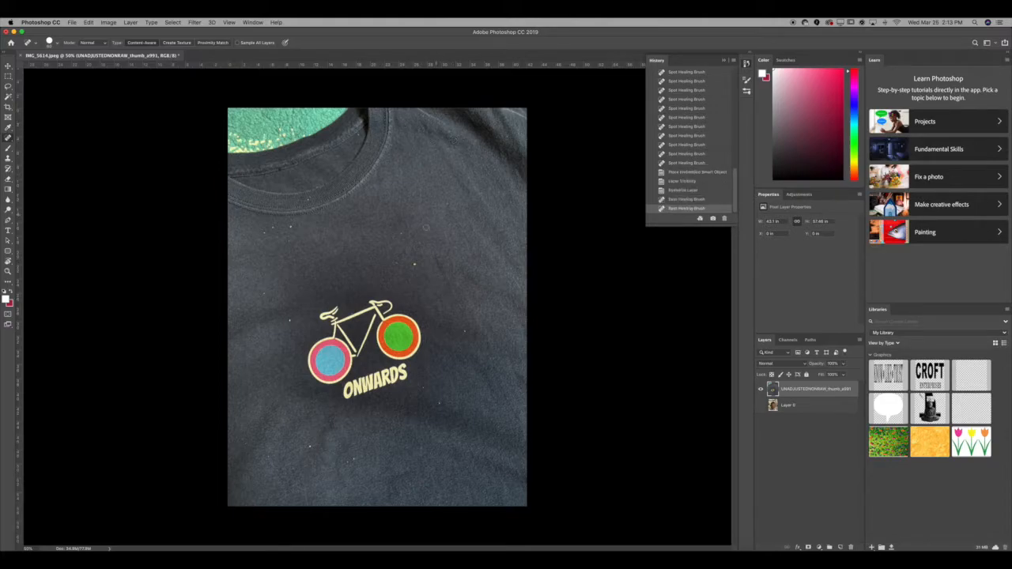
Step: Heal the light dot above the bicycle's front wheel and the surrounding lint specks on the shirt's upper chest
{"action": "left_click", "coordinate": [415, 264]}
{"action": "left_click", "coordinate": [392, 262]}
{"action": "left_click", "coordinate": [400, 234]}
{"action": "left_click", "coordinate": [418, 242]}
{"action": "left_click", "coordinate": [449, 204]}
{"action": "left_click", "coordinate": [417, 194]}
Step: Heal the specks inside and along the collar, the light dots just below it, and a speck near the shirt's lower edge
{"action": "left_click", "coordinate": [318, 184]}
{"action": "left_click", "coordinate": [357, 135]}
{"action": "left_click", "coordinate": [339, 156]}
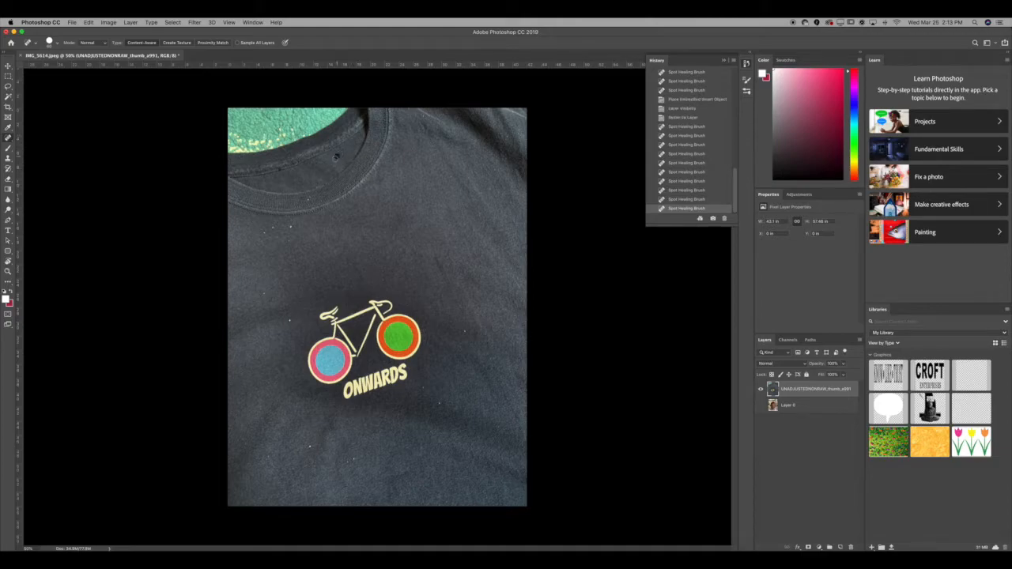
{"action": "left_click", "coordinate": [308, 198]}
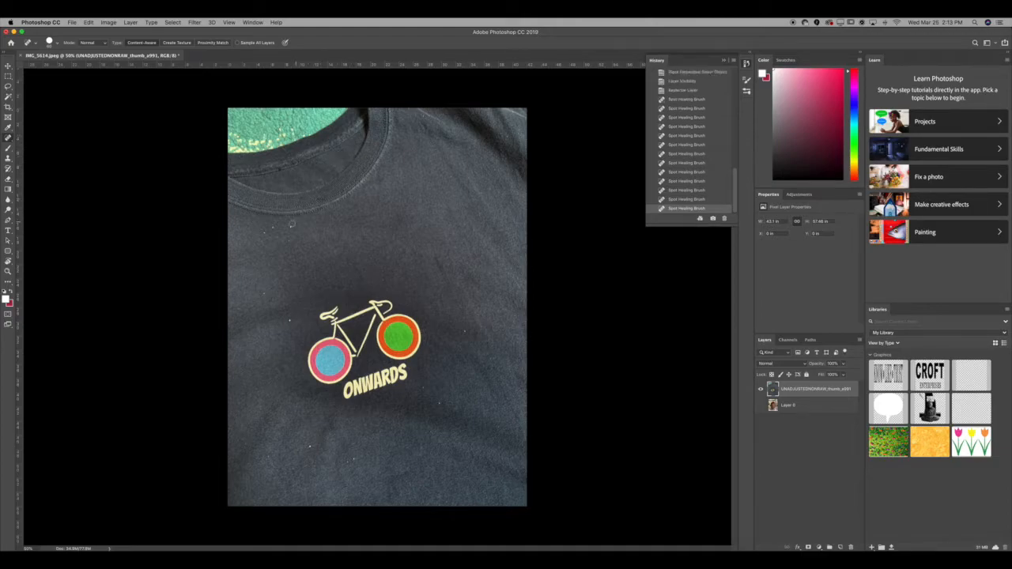
{"action": "left_click", "coordinate": [290, 226]}
{"action": "left_click", "coordinate": [265, 232]}
{"action": "left_click", "coordinate": [346, 462]}
Step: Compare the shirt before and after healing by reverting to the Rasterize Layer history state and returning to the latest healing state
{"action": "scroll", "coordinate": [693, 140], "scroll_direction": "up", "scroll_amount": 5}
{"action": "left_click", "coordinate": [688, 108]}
{"action": "scroll", "coordinate": [690, 118], "scroll_direction": "up", "scroll_amount": 5}
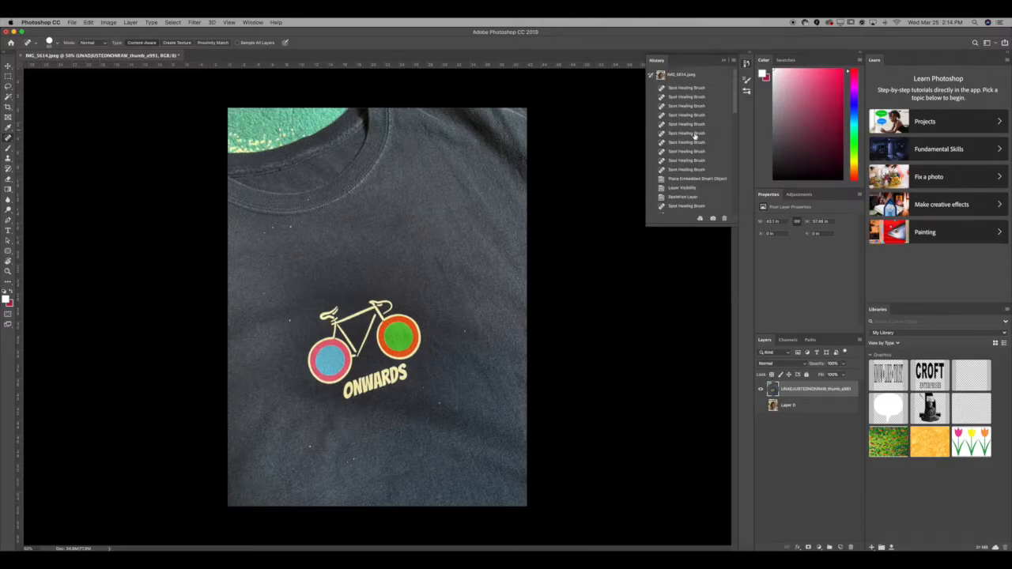
{"action": "left_click", "coordinate": [698, 198]}
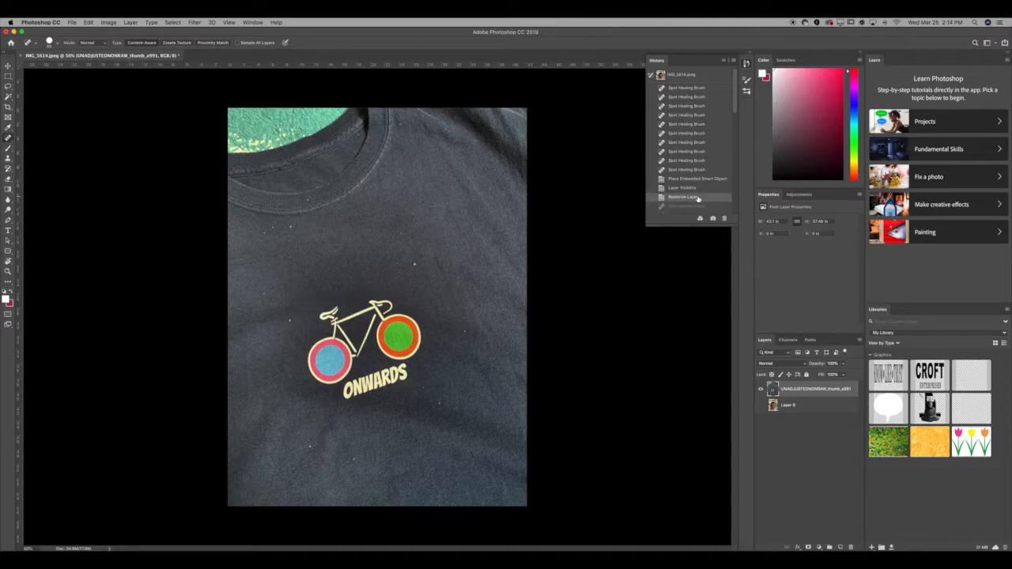
{"action": "scroll", "coordinate": [696, 202], "scroll_direction": "down", "scroll_amount": 5}
{"action": "left_click", "coordinate": [689, 210]}
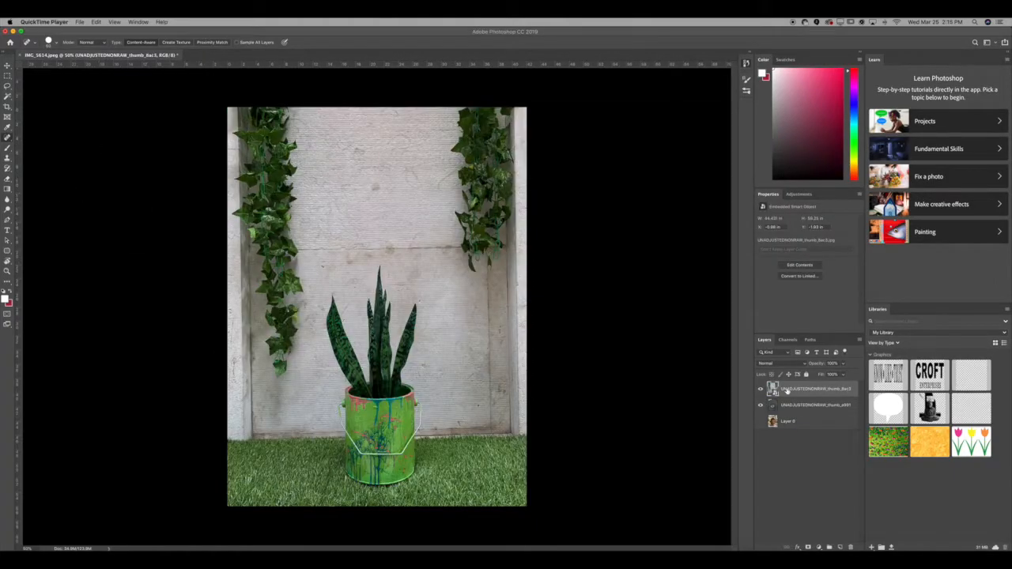
Step: Rasterize the potted-plant photo layer and activate the Eraser tool
{"action": "right_click", "coordinate": [787, 390]}
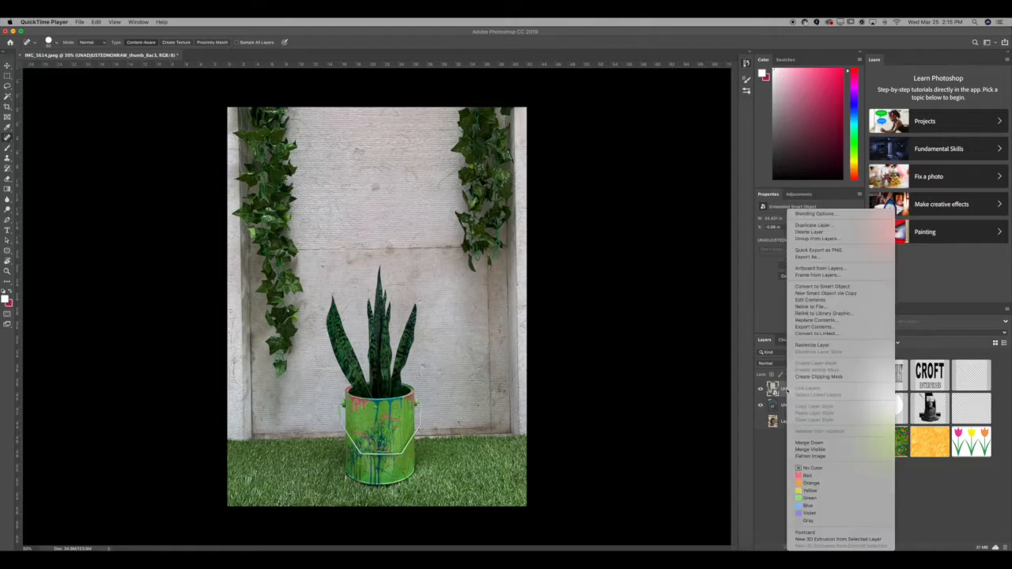
{"action": "left_click", "coordinate": [810, 345]}
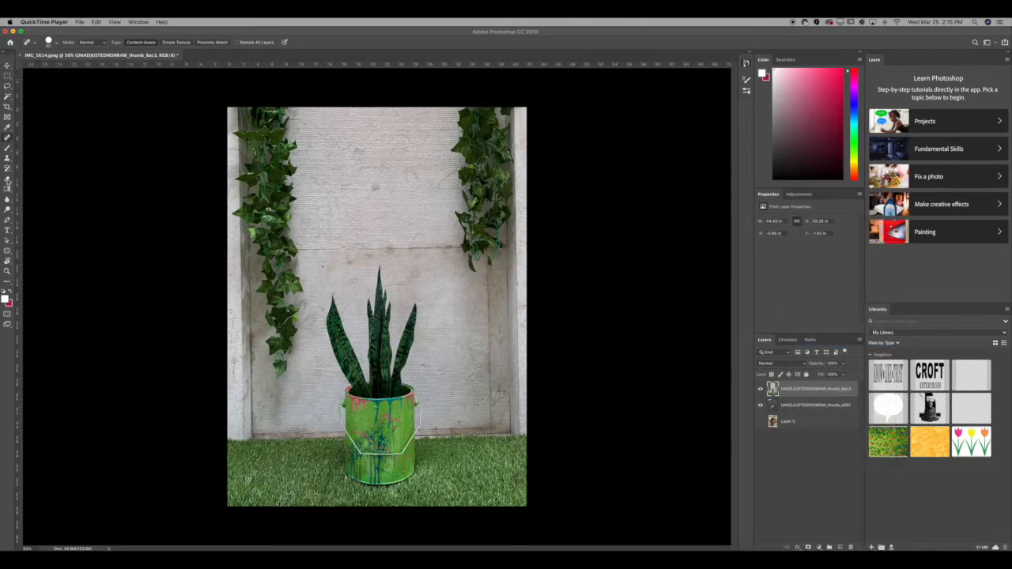
{"action": "left_click", "coordinate": [7, 180]}
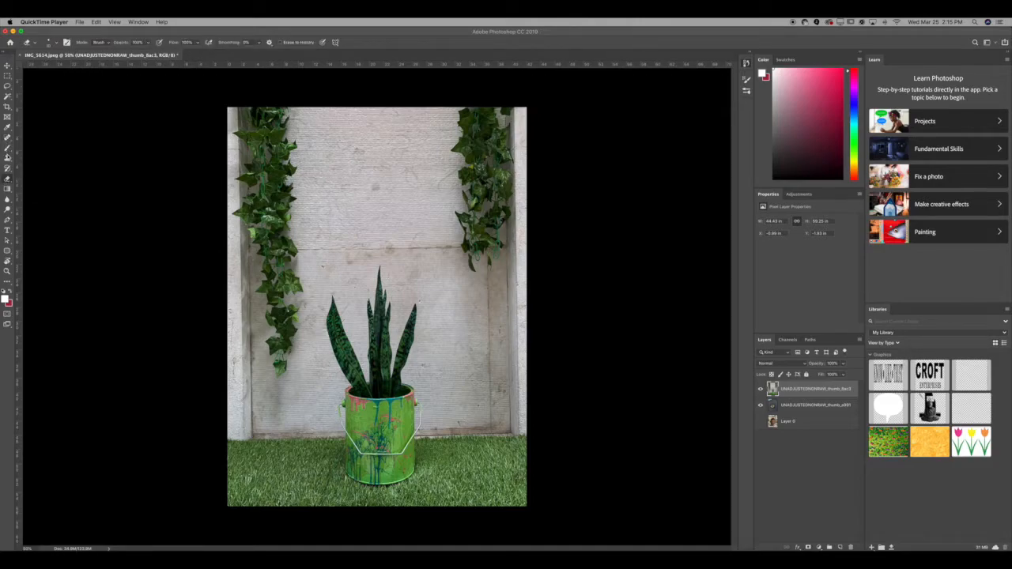
Step: Remove the horizontal seam across the concrete wall between the ivy vines by cloning clean wall texture over it with the Clone Stamp
{"action": "left_click", "coordinate": [7, 159]}
{"action": "left_click", "coordinate": [24, 160]}
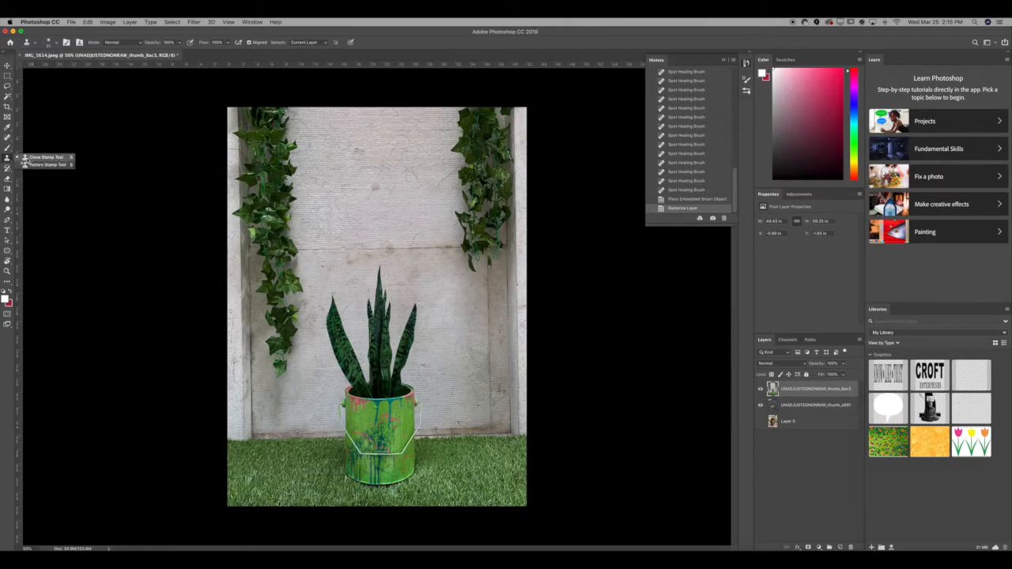
{"action": "left_click", "coordinate": [26, 158]}
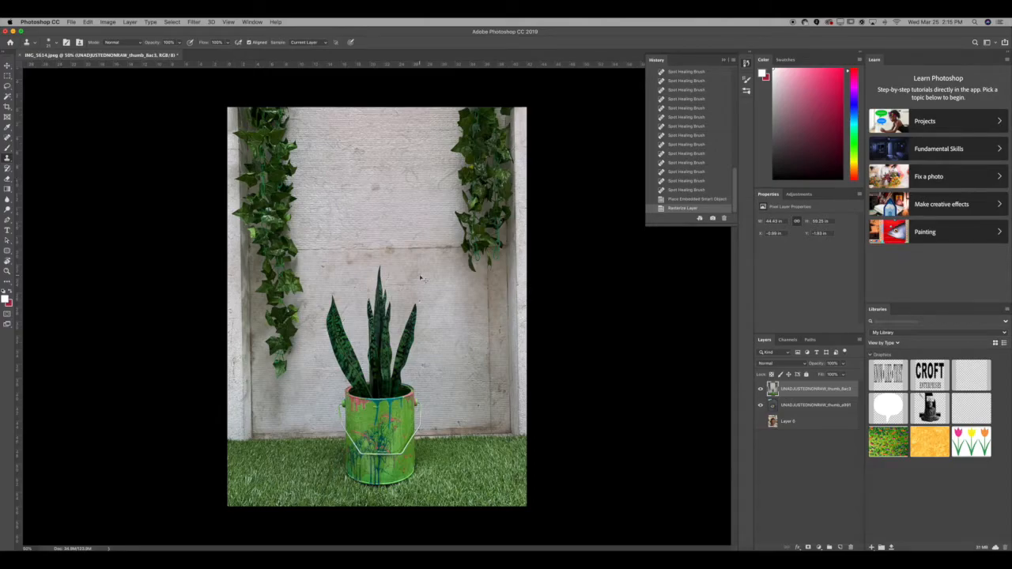
{"action": "key", "text": "super+equal"}
{"action": "key", "text": "super+equal"}
{"action": "key", "text": "super+equal"}
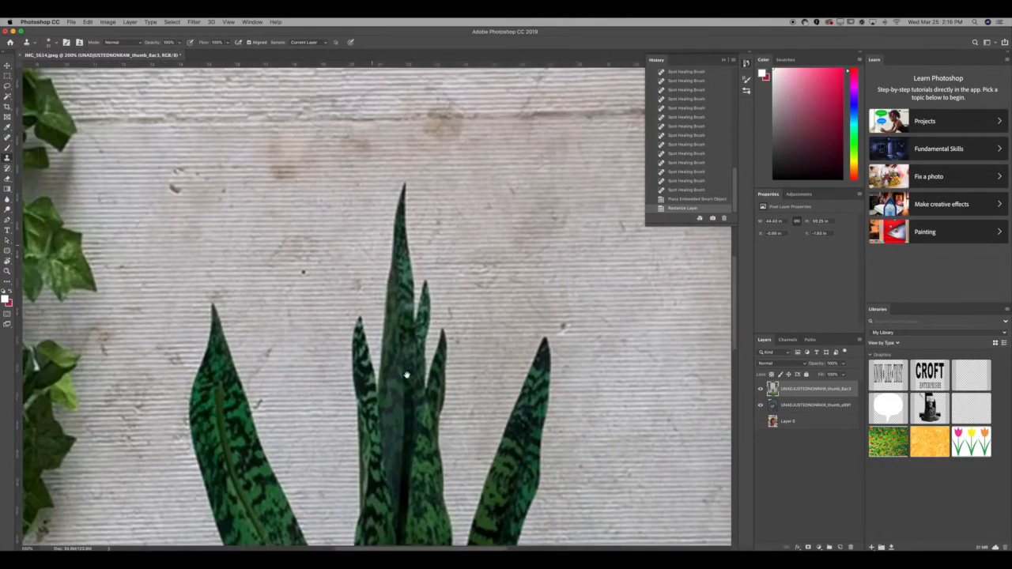
{"action": "key", "text": "super+minus"}
{"action": "key", "text": "super+minus"}
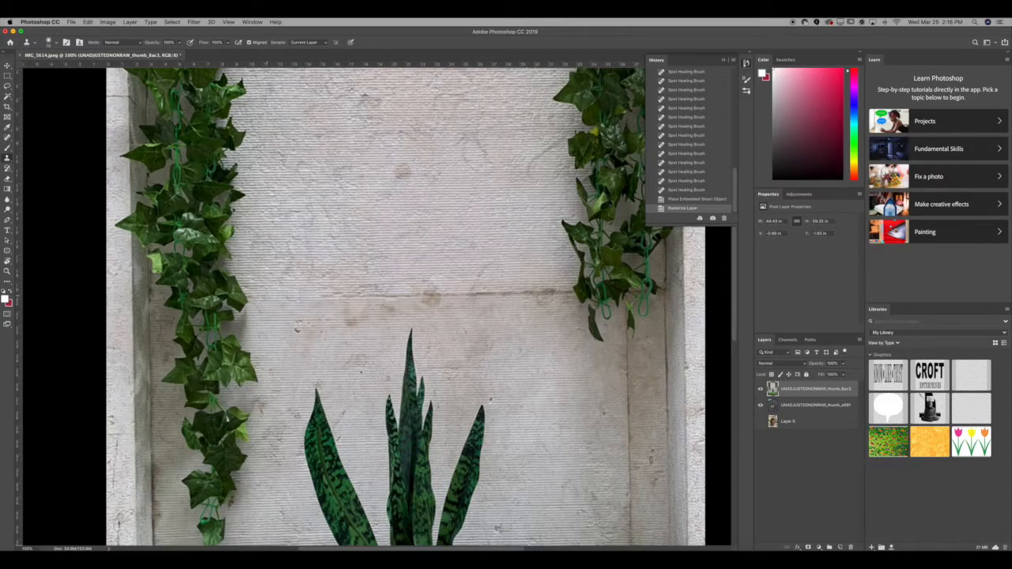
{"action": "left_click_drag", "start_coordinate": [325, 297], "coordinate": [569, 289]}
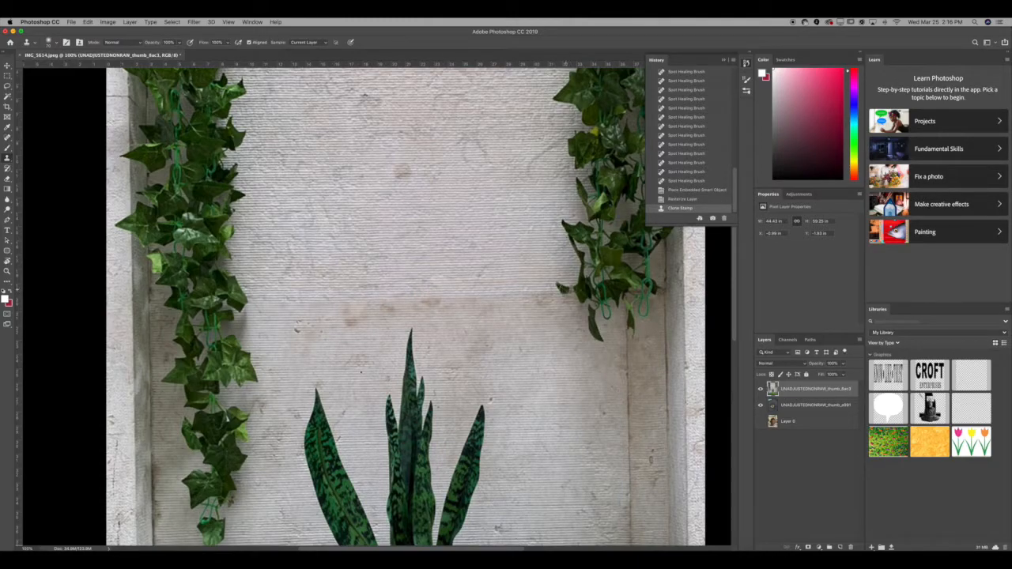
{"action": "left_click", "coordinate": [578, 227]}
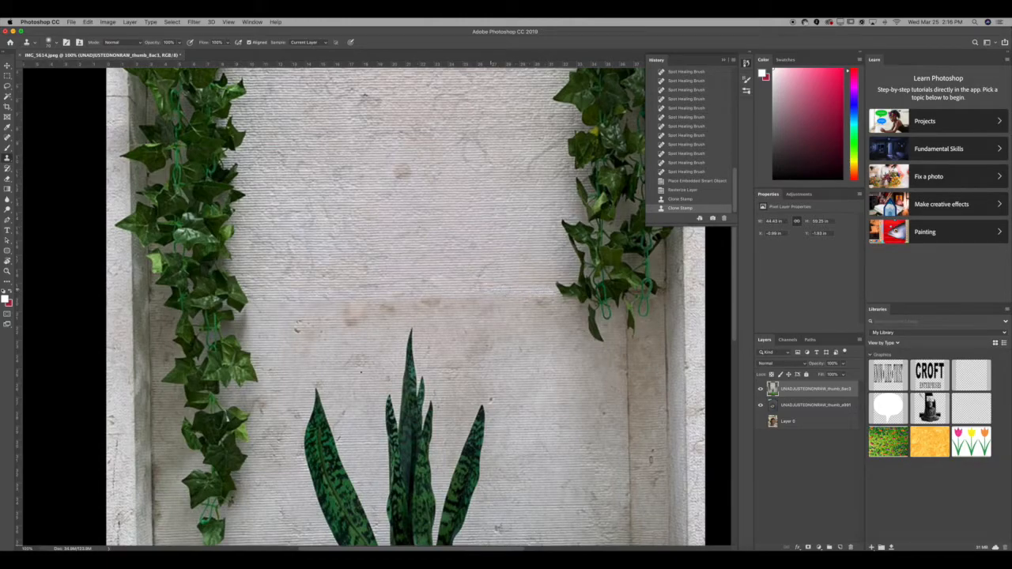
{"action": "left_click", "coordinate": [488, 267]}
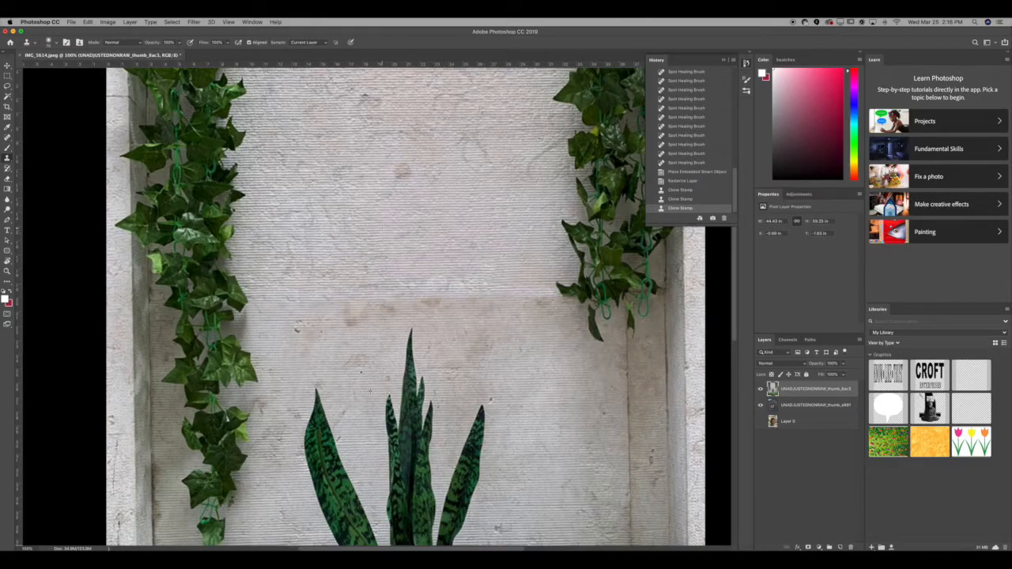
Step: Try cloning wall texture over the plant's tallest leaf, undo that stroke, and clone out the remaining seam on the wall
{"action": "left_click_drag", "start_coordinate": [408, 369], "coordinate": [427, 370]}
{"action": "key", "text": "super+z"}
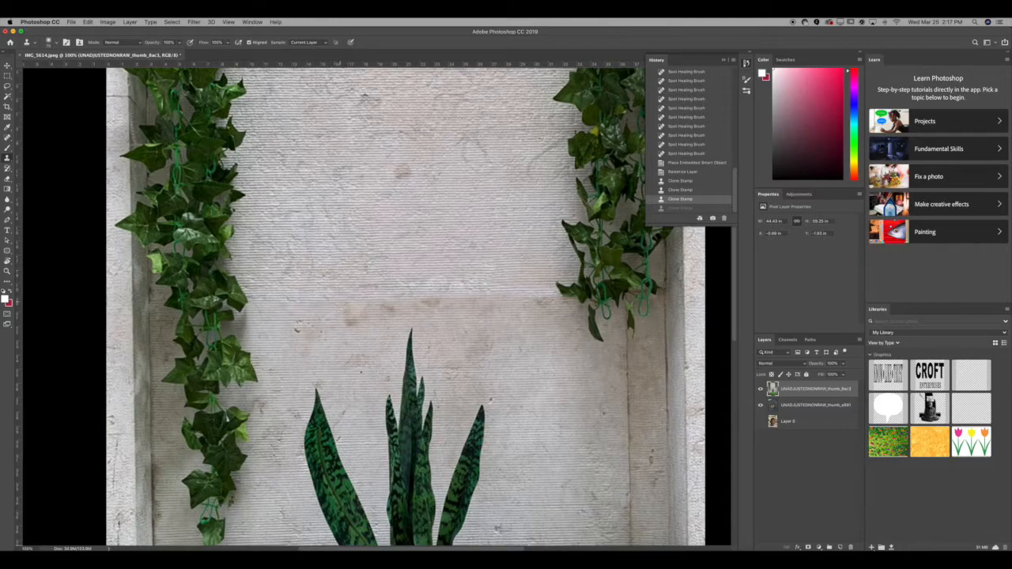
{"action": "left_click_drag", "start_coordinate": [345, 303], "coordinate": [534, 306]}
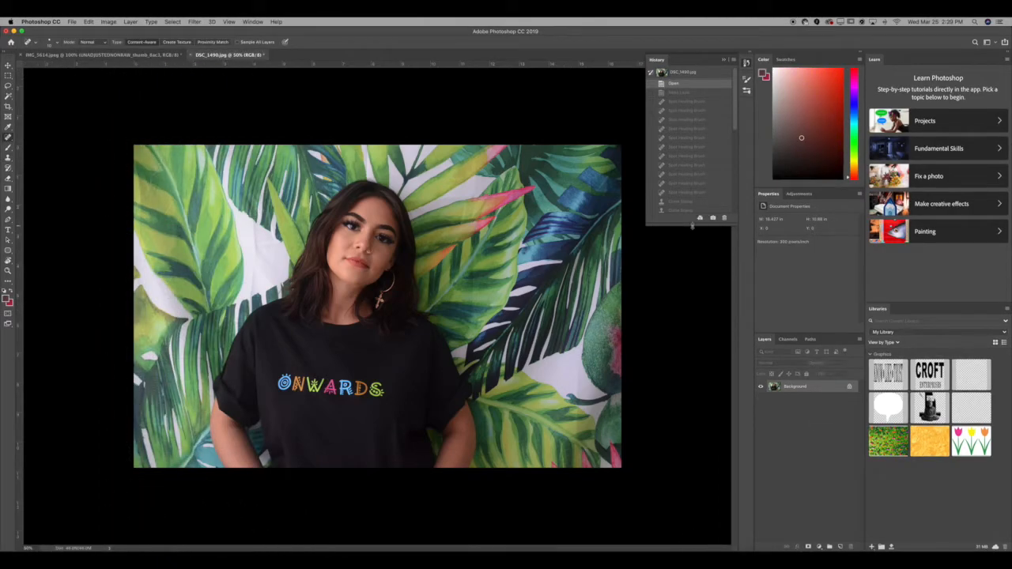
Step: Shorten the History panel and heal a spot on the leafy backdrop of DSC_1490.jpg with the Spot Healing Brush
{"action": "left_click_drag", "start_coordinate": [692, 227], "coordinate": [702, 129]}
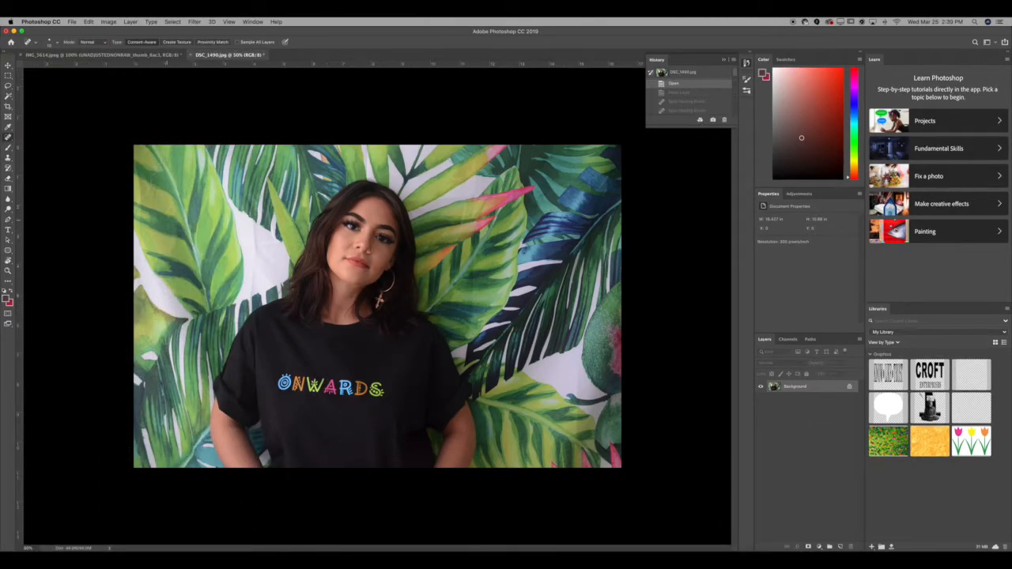
{"action": "left_click", "coordinate": [8, 138]}
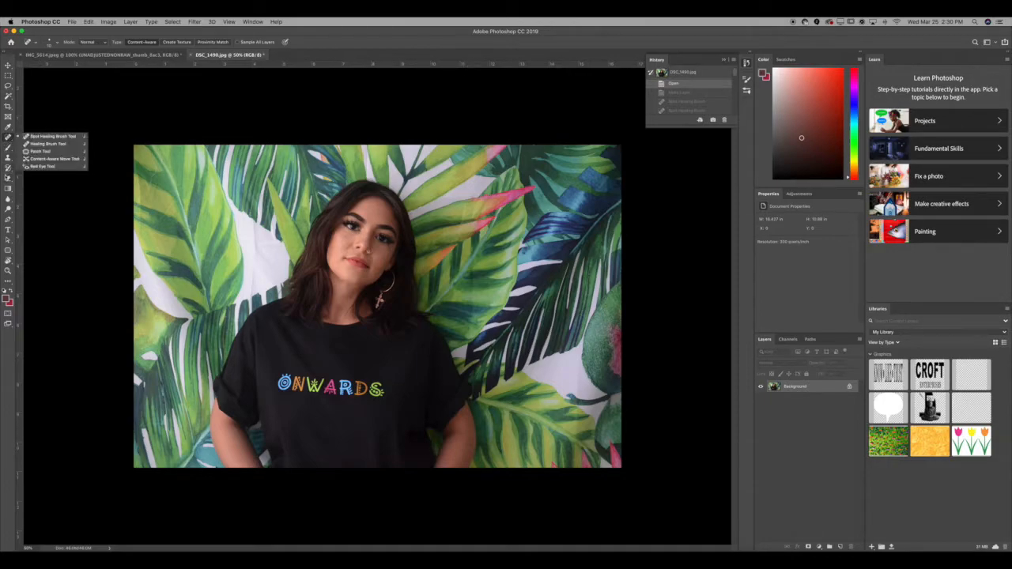
{"action": "left_click", "coordinate": [190, 212]}
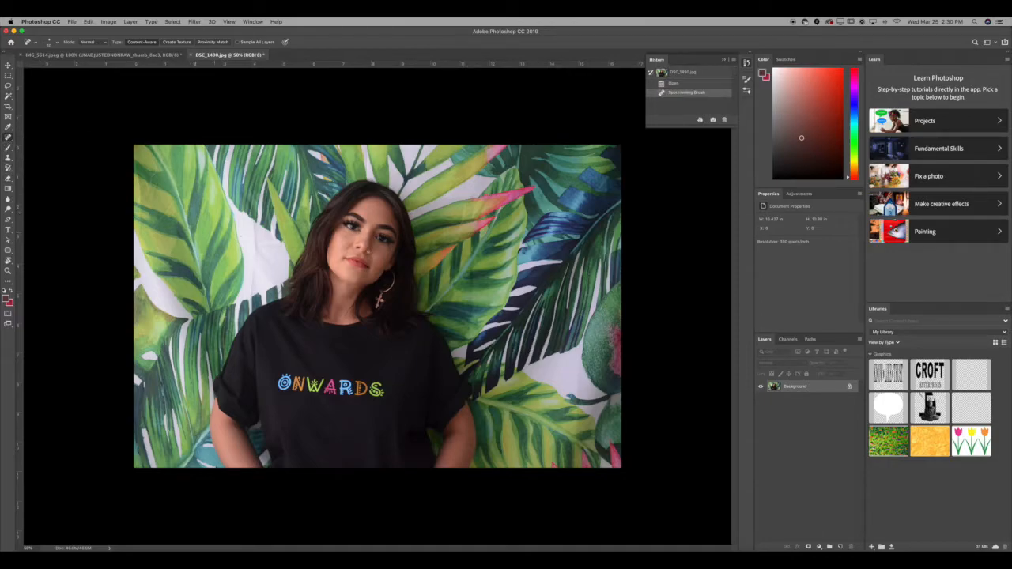
{"action": "key", "text": "super+plus"}
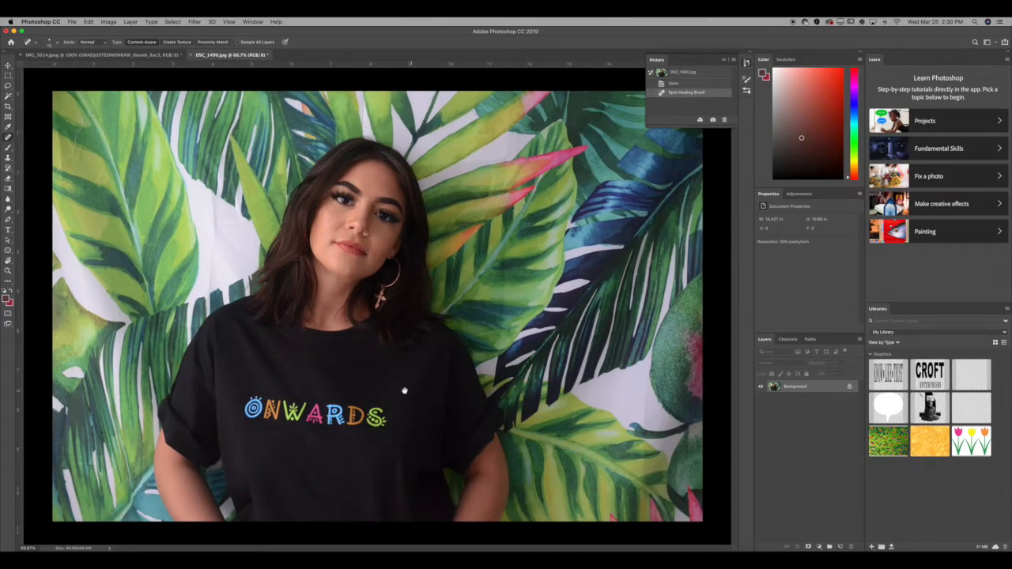
Step: Enlarge the Spot Healing Brush and heal spots on the shirt's side and beside the forearm near the photo's lower edge
{"action": "key", "text": "bracketright"}
{"action": "right_click", "coordinate": [578, 544]}
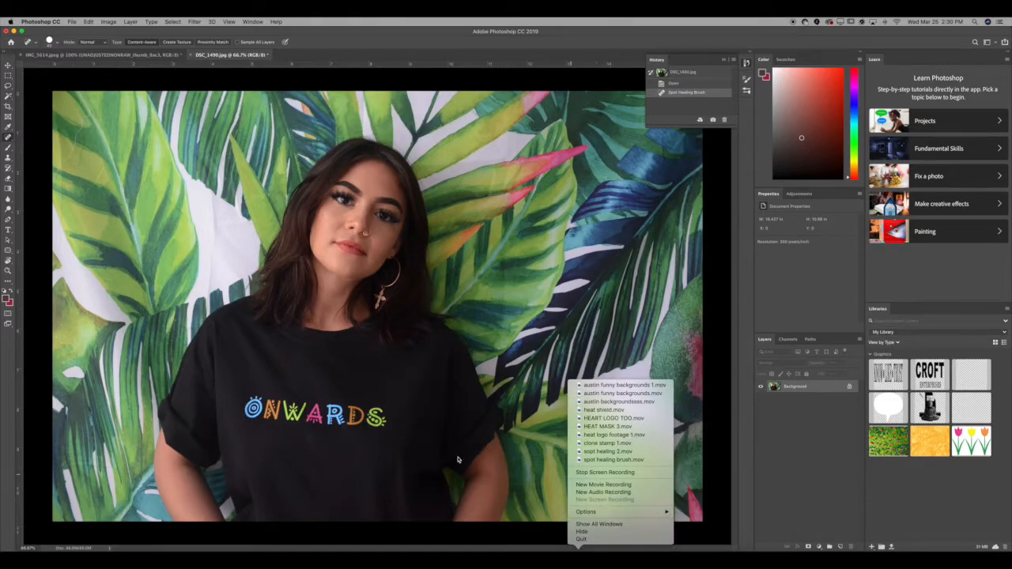
{"action": "left_click", "coordinate": [459, 457]}
{"action": "right_click", "coordinate": [578, 548]}
{"action": "left_click", "coordinate": [512, 494]}
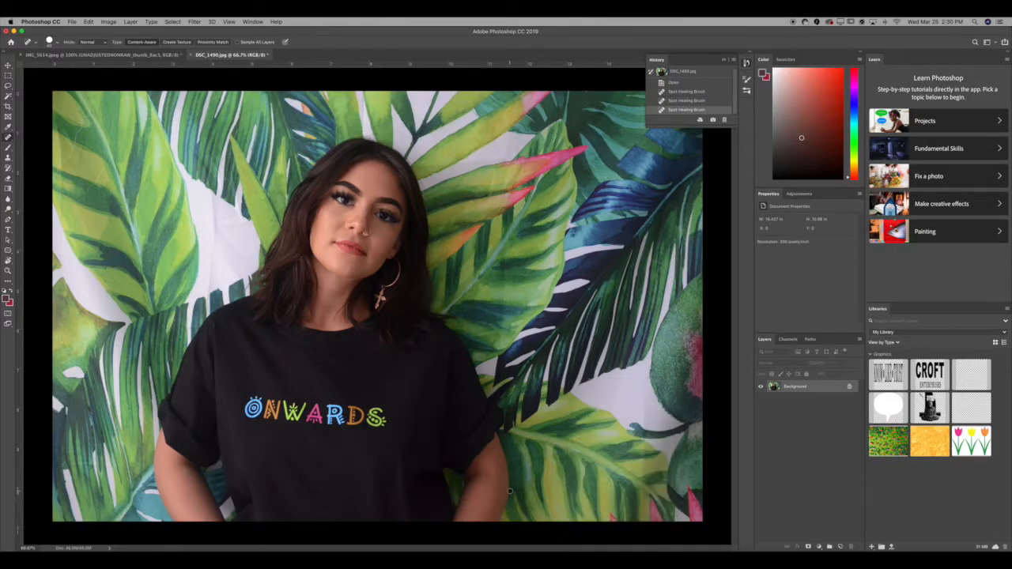
Step: Unlock the Background of the portrait so it becomes an editable layer
{"action": "key", "text": "super+minus"}
{"action": "key", "text": "super+minus"}
{"action": "key", "text": "super+plus"}
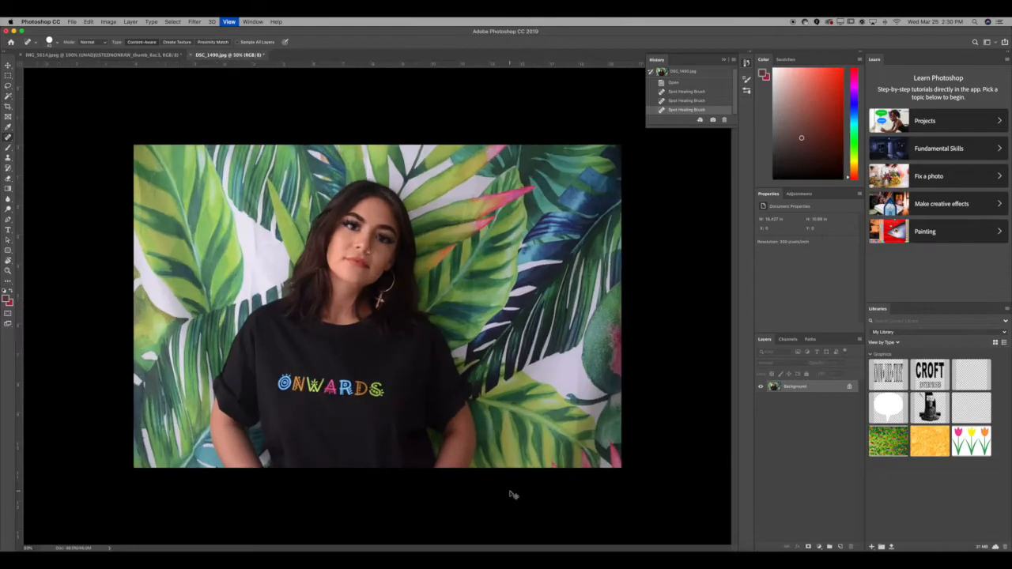
{"action": "key", "text": "super+plus"}
{"action": "key", "text": "super+minus"}
{"action": "key", "text": "super+minus"}
{"action": "key", "text": "super+plus"}
{"action": "left_click", "coordinate": [849, 386]}
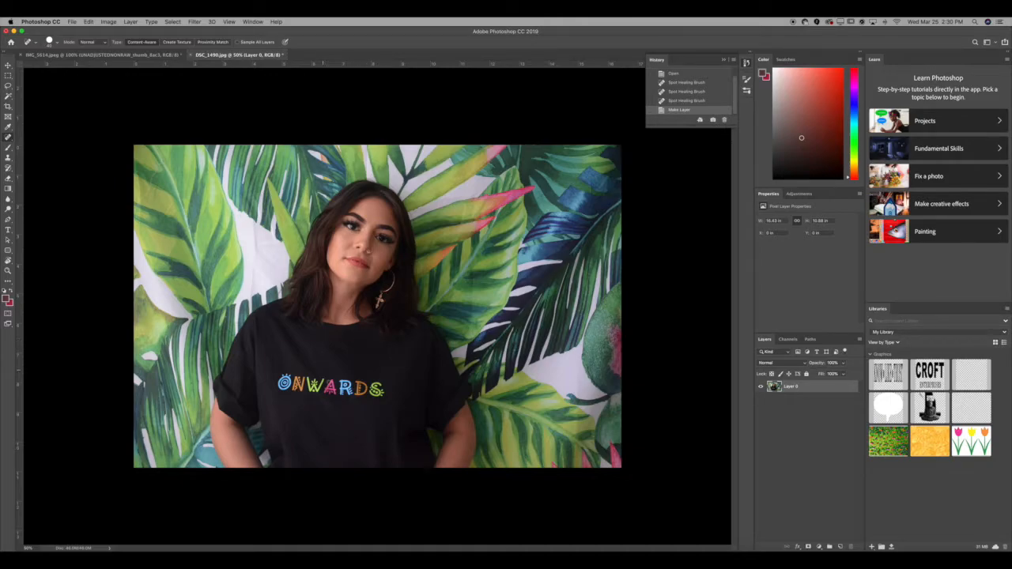
Step: Heal the lint specks above the ONWARDS lettering and across the upper chest of the black T-shirt
{"action": "key", "text": "super+plus"}
{"action": "key", "text": "super+plus"}
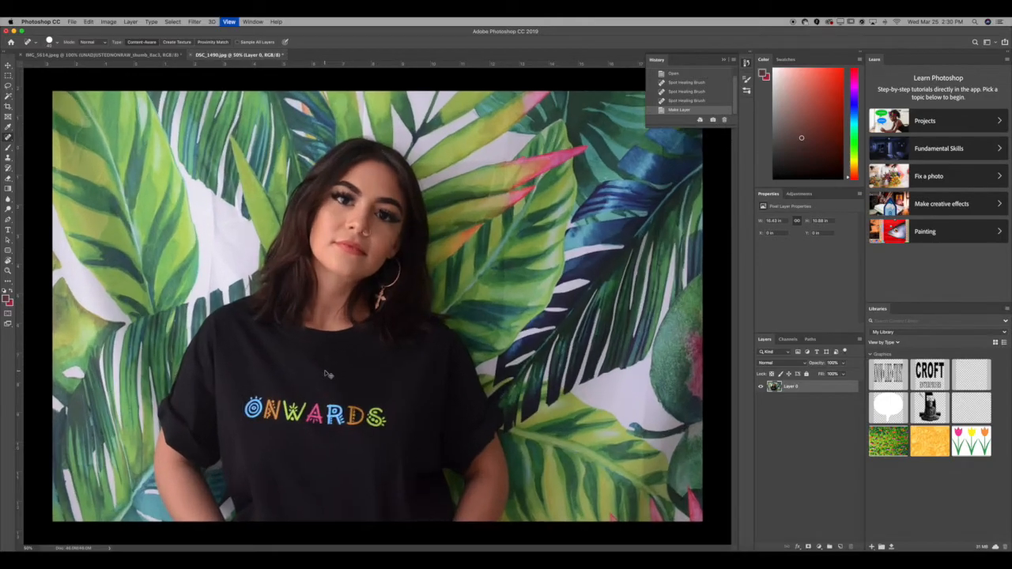
{"action": "left_click_drag", "start_coordinate": [334, 370], "coordinate": [472, 272]}
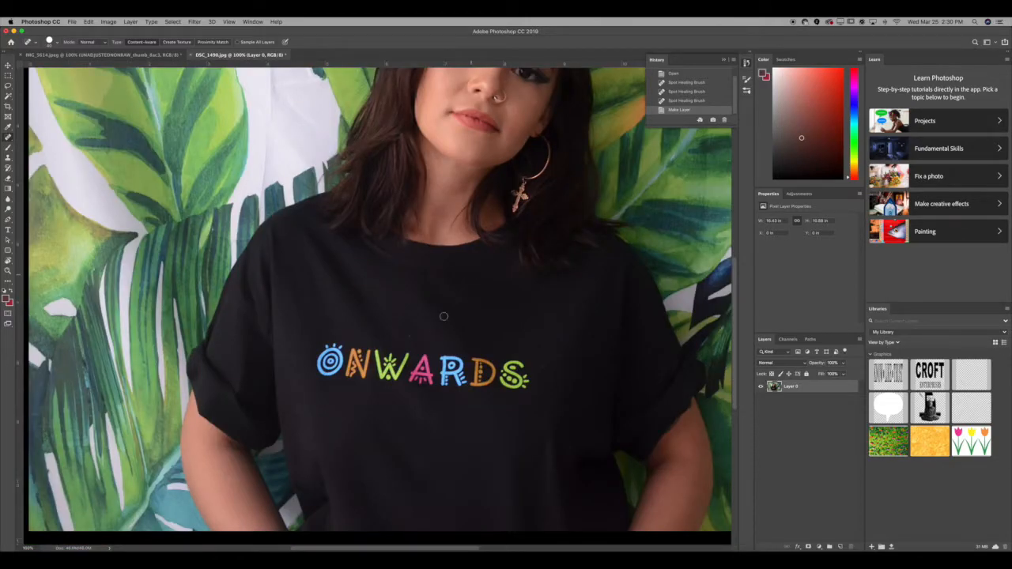
{"action": "left_click", "coordinate": [410, 339]}
{"action": "left_click", "coordinate": [410, 340]}
{"action": "left_click", "coordinate": [417, 315]}
{"action": "left_click", "coordinate": [360, 268]}
{"action": "left_click", "coordinate": [306, 301]}
{"action": "scroll", "coordinate": [446, 294], "scroll_direction": "down", "scroll_amount": 3}
{"action": "scroll", "coordinate": [374, 204], "scroll_direction": "up", "scroll_amount": 4}
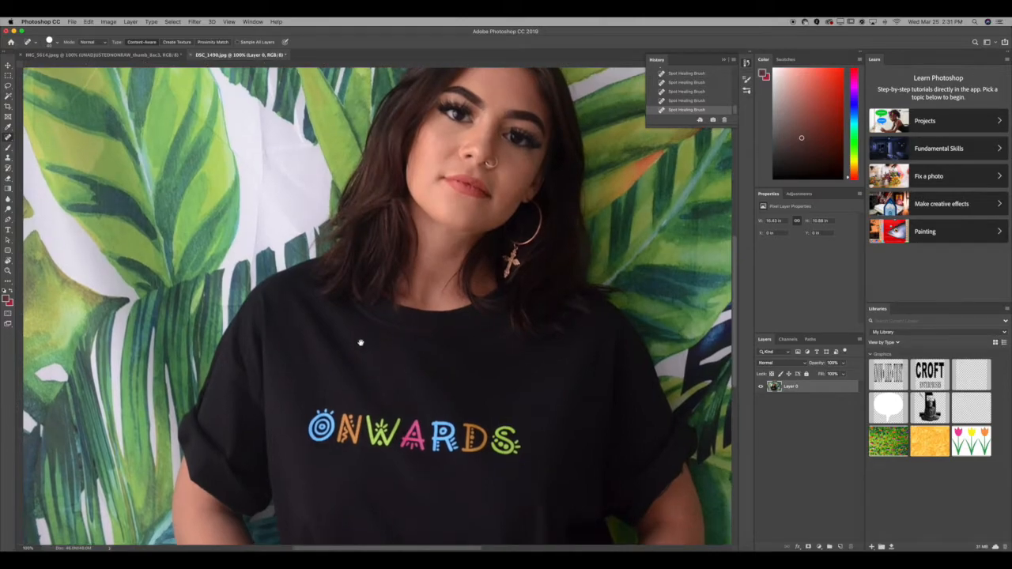
{"action": "scroll", "coordinate": [361, 339], "scroll_direction": "down", "scroll_amount": 1}
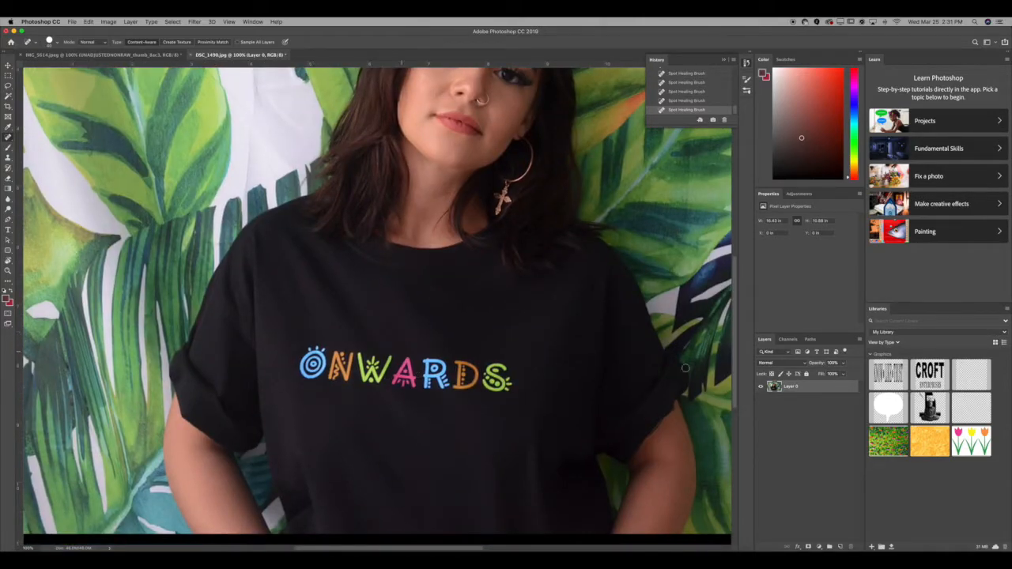
{"action": "scroll", "coordinate": [505, 358], "scroll_direction": "up", "scroll_amount": 3}
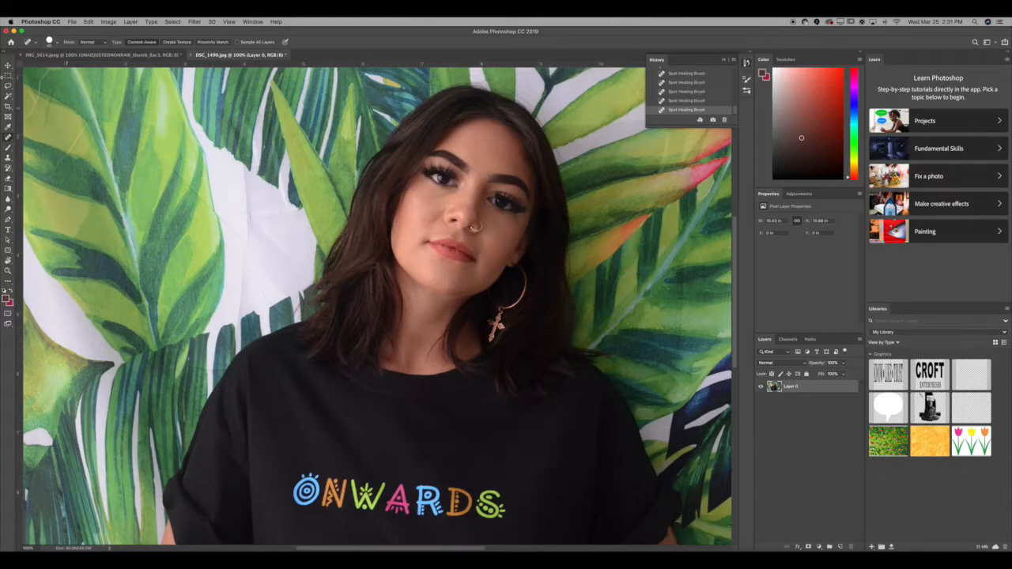
Step: Try to remove the cross pendant from the hoop earring with Spot Healing Brush strokes
{"action": "left_click", "coordinate": [9, 140]}
{"action": "left_click", "coordinate": [31, 139]}
{"action": "key", "text": "super+plus"}
{"action": "key", "text": "super+plus"}
{"action": "key", "text": "super+plus"}
{"action": "key", "text": "super+plus"}
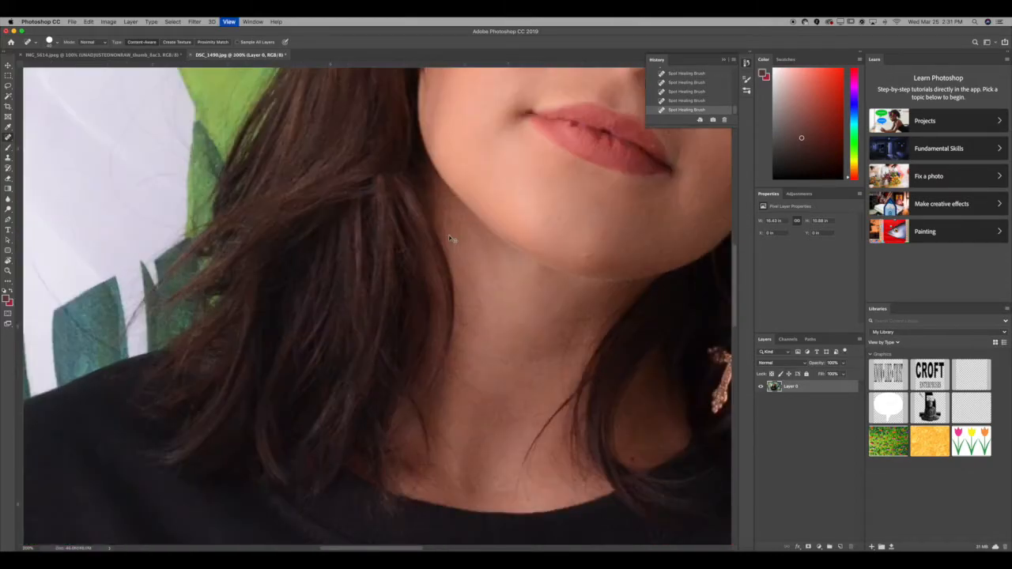
{"action": "left_click_drag", "start_coordinate": [454, 240], "coordinate": [176, 183]}
{"action": "mouse_move", "coordinate": [712, 333]}
{"action": "left_mouse_down"}
{"action": "mouse_move", "coordinate": [451, 292]}
{"action": "mouse_move", "coordinate": [316, 252]}
{"action": "left_mouse_up"}
{"action": "left_click_drag", "start_coordinate": [499, 280], "coordinate": [571, 280]}
{"action": "mouse_move", "coordinate": [228, 255]}
{"action": "left_mouse_down"}
{"action": "mouse_move", "coordinate": [224, 228]}
{"action": "mouse_move", "coordinate": [188, 303]}
{"action": "left_mouse_up"}
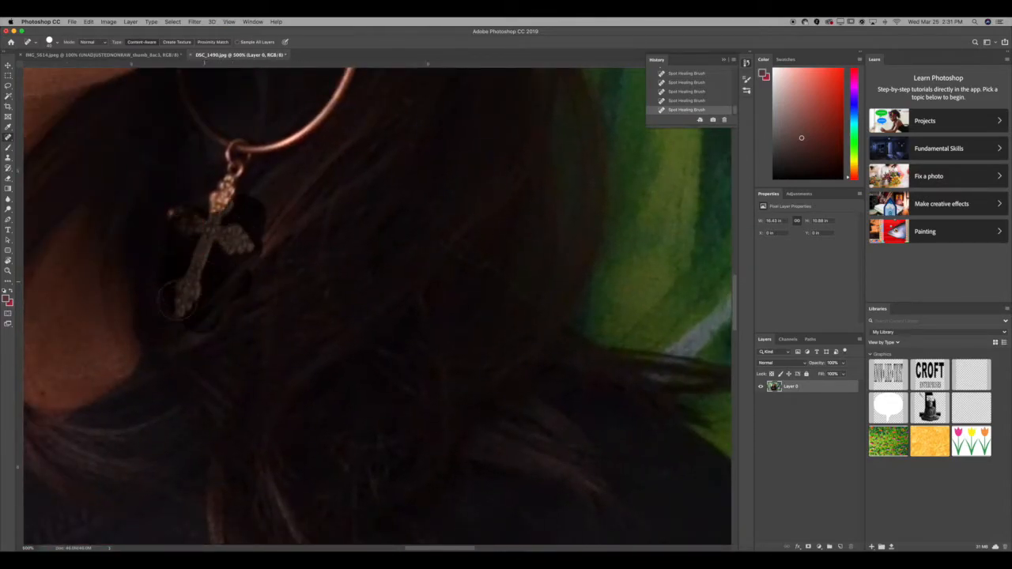
{"action": "mouse_move", "coordinate": [216, 183]}
{"action": "left_mouse_down"}
{"action": "mouse_move", "coordinate": [239, 163]}
{"action": "mouse_move", "coordinate": [236, 184]}
{"action": "mouse_move", "coordinate": [198, 219]}
{"action": "left_mouse_up"}
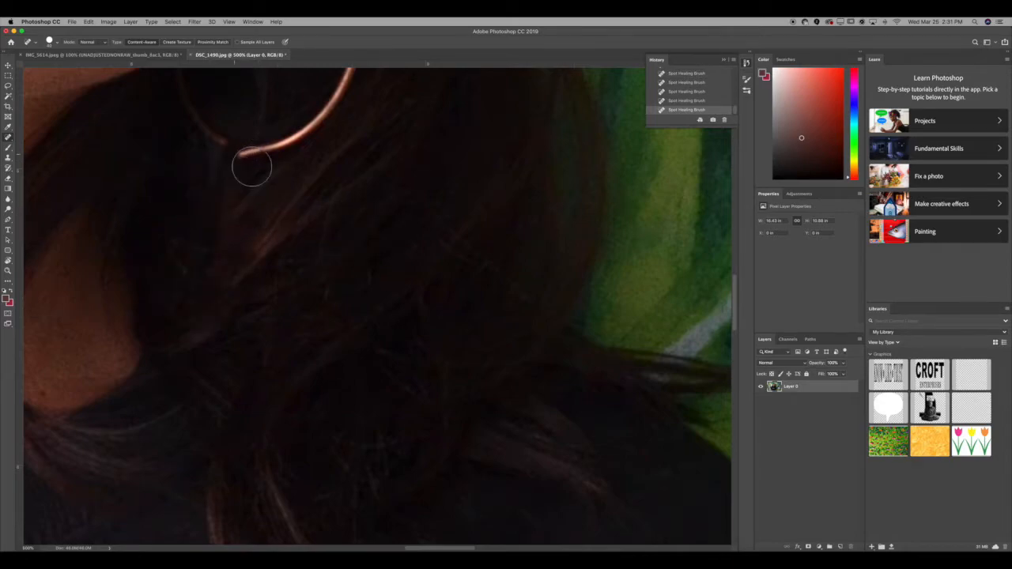
Step: Undo the last healing strokes on the earring and brush over the cross pendant again, keeping the hoop intact
{"action": "key", "text": "super+z"}
{"action": "key", "text": "super+z"}
{"action": "mouse_move", "coordinate": [226, 162]}
{"action": "left_mouse_down"}
{"action": "mouse_move", "coordinate": [183, 217]}
{"action": "mouse_move", "coordinate": [272, 257]}
{"action": "mouse_move", "coordinate": [206, 235]}
{"action": "mouse_move", "coordinate": [185, 298]}
{"action": "mouse_move", "coordinate": [240, 309]}
{"action": "mouse_move", "coordinate": [188, 308]}
{"action": "mouse_move", "coordinate": [215, 224]}
{"action": "mouse_move", "coordinate": [215, 185]}
{"action": "left_mouse_up"}
{"action": "mouse_move", "coordinate": [172, 318]}
{"action": "left_mouse_down"}
{"action": "mouse_move", "coordinate": [201, 197]}
{"action": "mouse_move", "coordinate": [216, 173]}
{"action": "mouse_move", "coordinate": [245, 173]}
{"action": "left_mouse_up"}
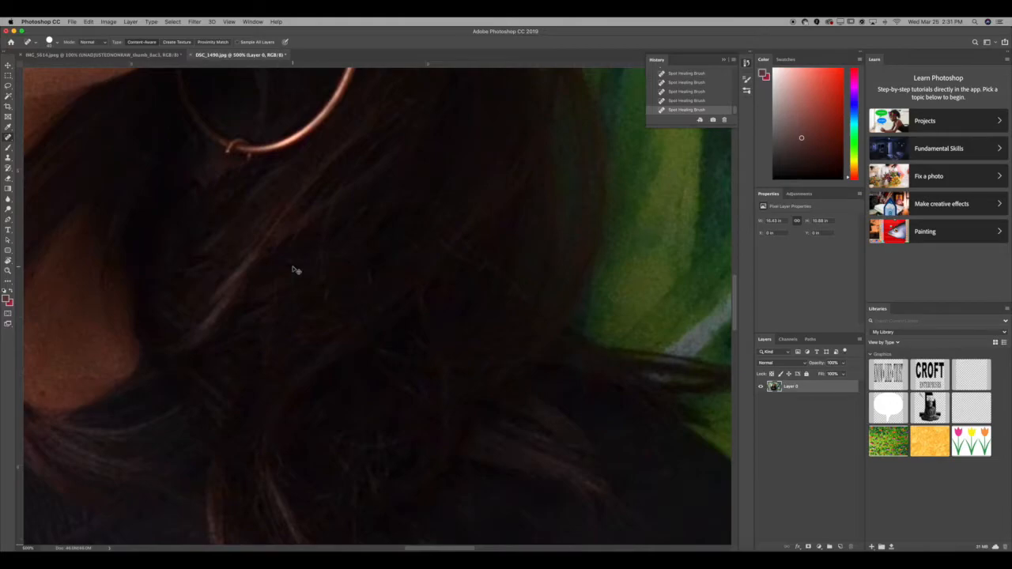
Step: Check the healed earring area against the portrait and undo the healing strokes to restore the cross pendant
{"action": "key", "text": "super+minus"}
{"action": "key", "text": "super+minus"}
{"action": "key", "text": "super+minus"}
{"action": "key", "text": "super+minus"}
{"action": "key", "text": "super+plus"}
{"action": "key", "text": "super+plus"}
{"action": "key", "text": "super+plus"}
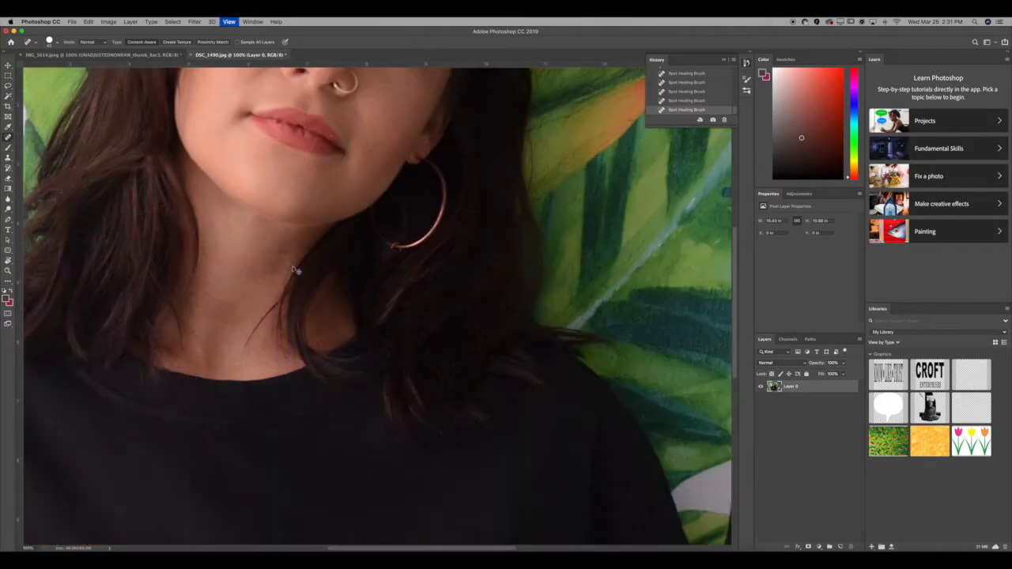
{"action": "key", "text": "super+z"}
{"action": "key", "text": "super+z"}
{"action": "key", "text": "super+z"}
{"action": "key", "text": "super+z"}
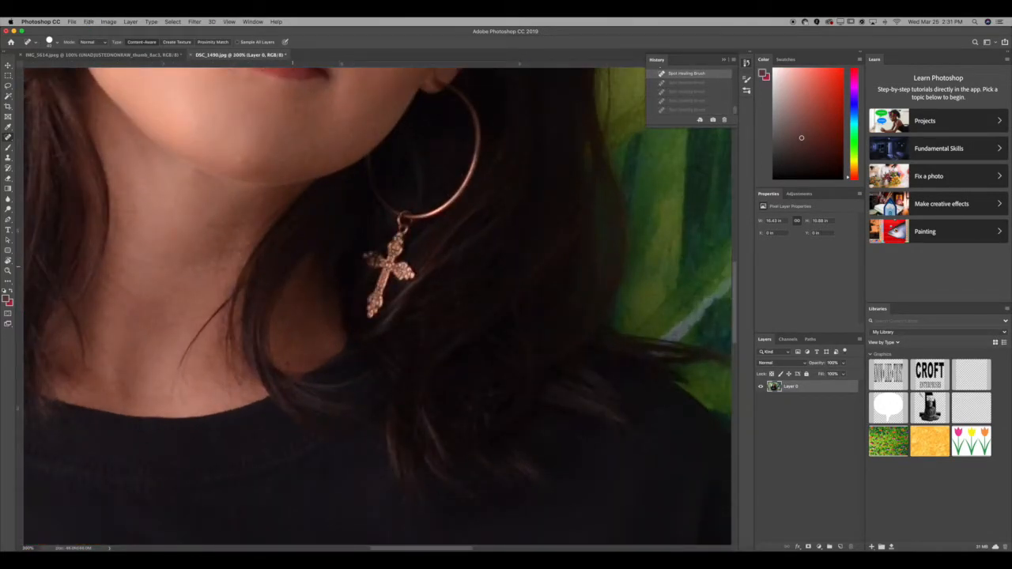
Step: Cover the cross pendant with dark hair texture sampled beside it, using a smaller Clone Stamp brush
{"action": "left_click", "coordinate": [8, 158]}
{"action": "left_click", "coordinate": [39, 157]}
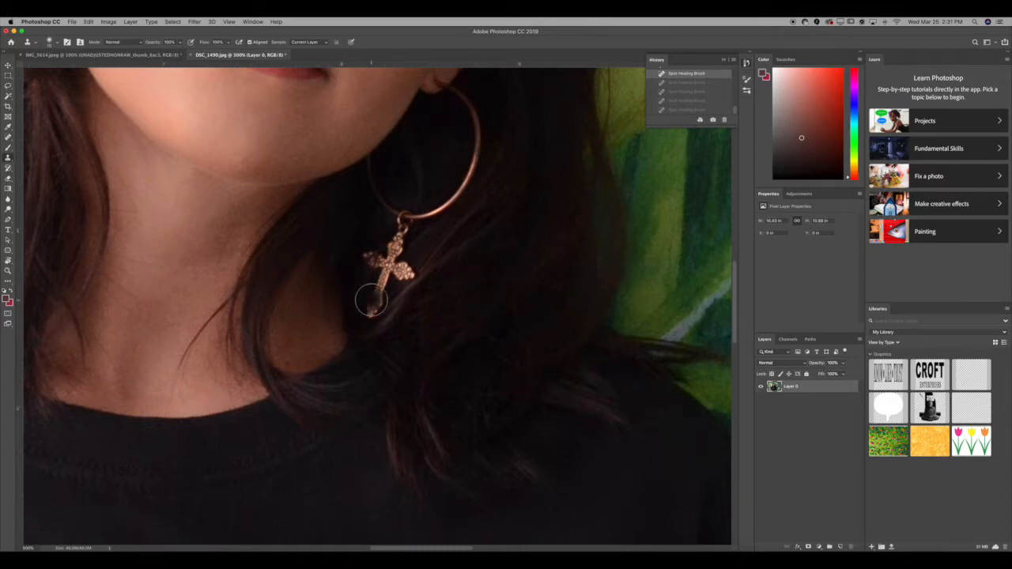
{"action": "key", "text": "bracketleft"}
{"action": "key", "text": "bracketleft"}
{"action": "key", "text": "bracketleft"}
{"action": "key", "text": "bracketleft"}
{"action": "key", "text": "bracketleft"}
{"action": "key", "text": "bracketleft"}
{"action": "key", "text": "bracketleft"}
{"action": "key", "text": "bracketleft"}
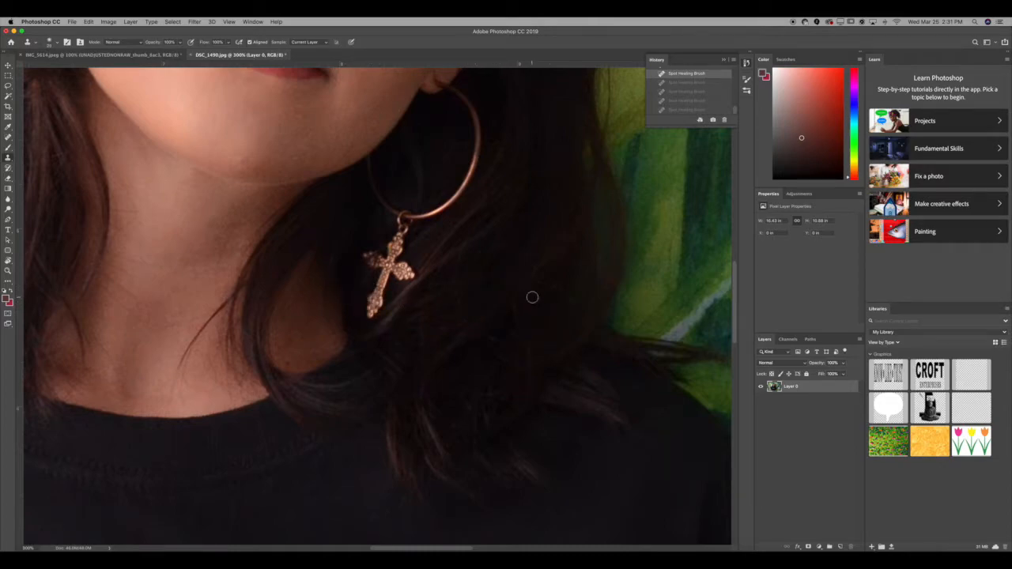
{"action": "left_click", "coordinate": [517, 278], "text": "alt"}
{"action": "mouse_move", "coordinate": [415, 277]}
{"action": "left_mouse_down"}
{"action": "mouse_move", "coordinate": [389, 271]}
{"action": "mouse_move", "coordinate": [426, 277]}
{"action": "mouse_move", "coordinate": [385, 263]}
{"action": "mouse_move", "coordinate": [413, 266]}
{"action": "mouse_move", "coordinate": [368, 270]}
{"action": "mouse_move", "coordinate": [398, 259]}
{"action": "mouse_move", "coordinate": [365, 252]}
{"action": "mouse_move", "coordinate": [392, 261]}
{"action": "mouse_move", "coordinate": [373, 289]}
{"action": "mouse_move", "coordinate": [372, 319]}
{"action": "mouse_move", "coordinate": [355, 324]}
{"action": "mouse_move", "coordinate": [419, 239]}
{"action": "mouse_move", "coordinate": [364, 264]}
{"action": "mouse_move", "coordinate": [393, 262]}
{"action": "mouse_move", "coordinate": [352, 280]}
{"action": "mouse_move", "coordinate": [390, 282]}
{"action": "left_mouse_up"}
Step: Resample the hair next to the hoop and clone out the pendant's remaining link below the earring
{"action": "left_click", "coordinate": [438, 248], "text": "alt"}
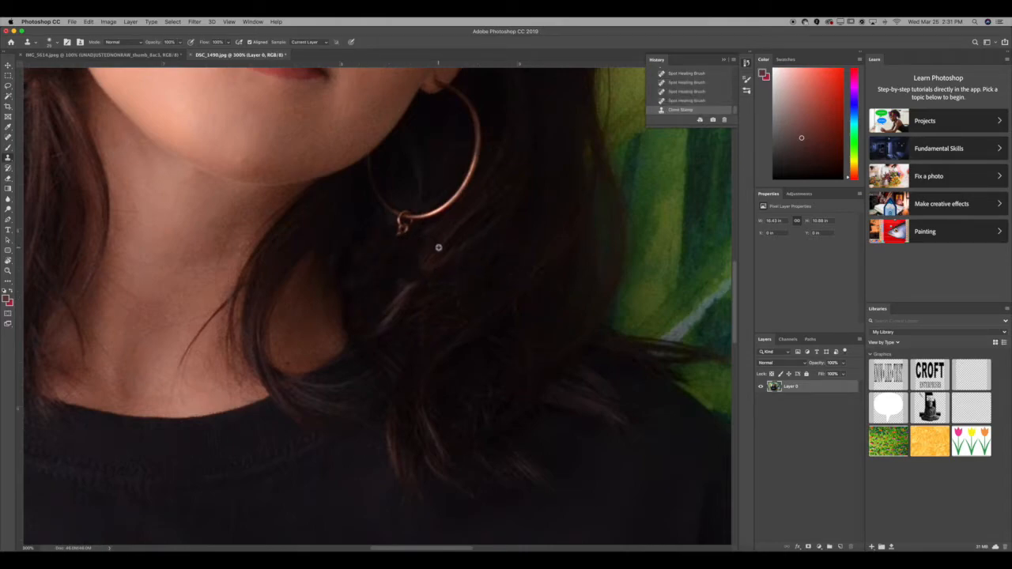
{"action": "mouse_move", "coordinate": [408, 248]}
{"action": "left_mouse_down"}
{"action": "mouse_move", "coordinate": [374, 284]}
{"action": "mouse_move", "coordinate": [418, 256]}
{"action": "mouse_move", "coordinate": [382, 288]}
{"action": "mouse_move", "coordinate": [407, 280]}
{"action": "mouse_move", "coordinate": [389, 303]}
{"action": "left_mouse_up"}
{"action": "mouse_move", "coordinate": [401, 229]}
{"action": "left_mouse_down"}
{"action": "mouse_move", "coordinate": [384, 232]}
{"action": "mouse_move", "coordinate": [396, 229]}
{"action": "left_mouse_up"}
{"action": "left_click_drag", "start_coordinate": [414, 227], "coordinate": [392, 224]}
Step: Heal the leftover connector at the lower end of the hoop earring with the Spot Healing Brush
{"action": "scroll", "coordinate": [470, 296], "scroll_direction": "up", "scroll_amount": 2}
{"action": "key", "text": "super+equal"}
{"action": "key", "text": "super+equal"}
{"action": "key", "text": "super+equal"}
{"action": "key", "text": "super+equal"}
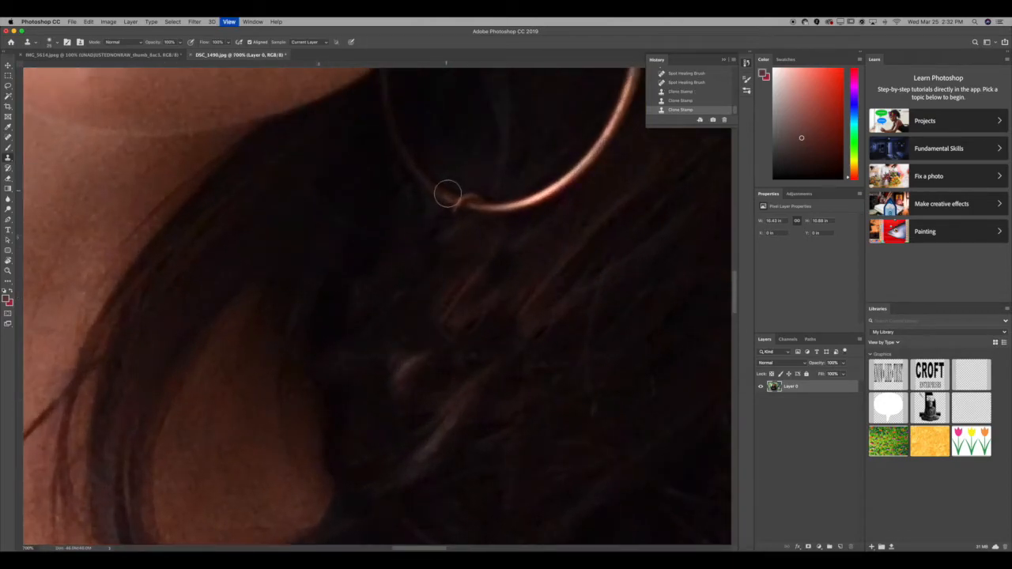
{"action": "left_click", "coordinate": [9, 139]}
{"action": "left_click_drag", "start_coordinate": [467, 198], "coordinate": [481, 199]}
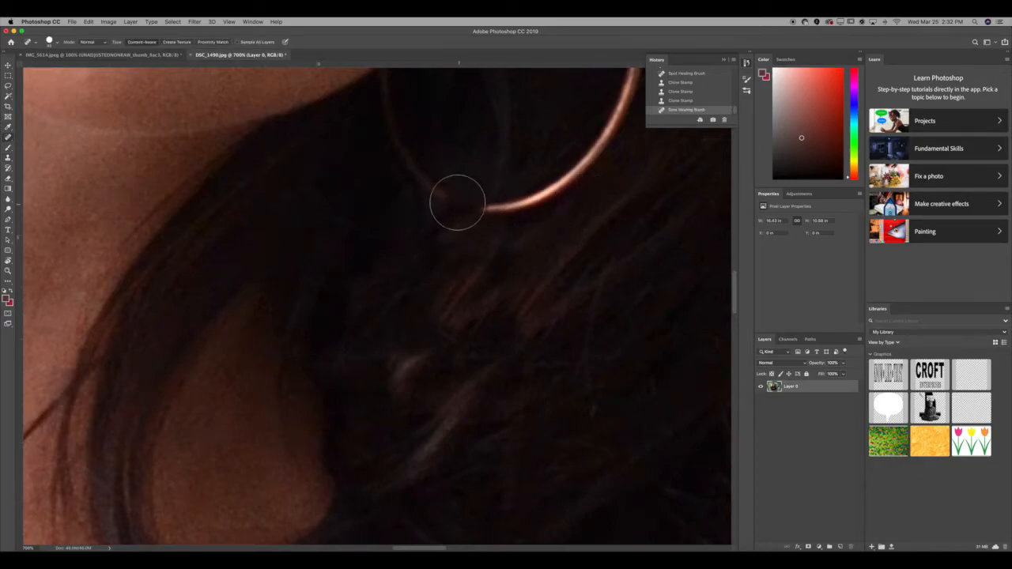
Step: Reduce the Spot Healing Brush to 10 px and examine the gap at the lower end of the hoop earring closely
{"action": "key", "text": "bracketleft"}
{"action": "key", "text": "bracketleft"}
{"action": "key", "text": "bracketleft"}
{"action": "key", "text": "bracketleft"}
{"action": "key", "text": "super+equal"}
{"action": "key", "text": "super+equal"}
{"action": "left_click_drag", "start_coordinate": [460, 253], "coordinate": [441, 271]}
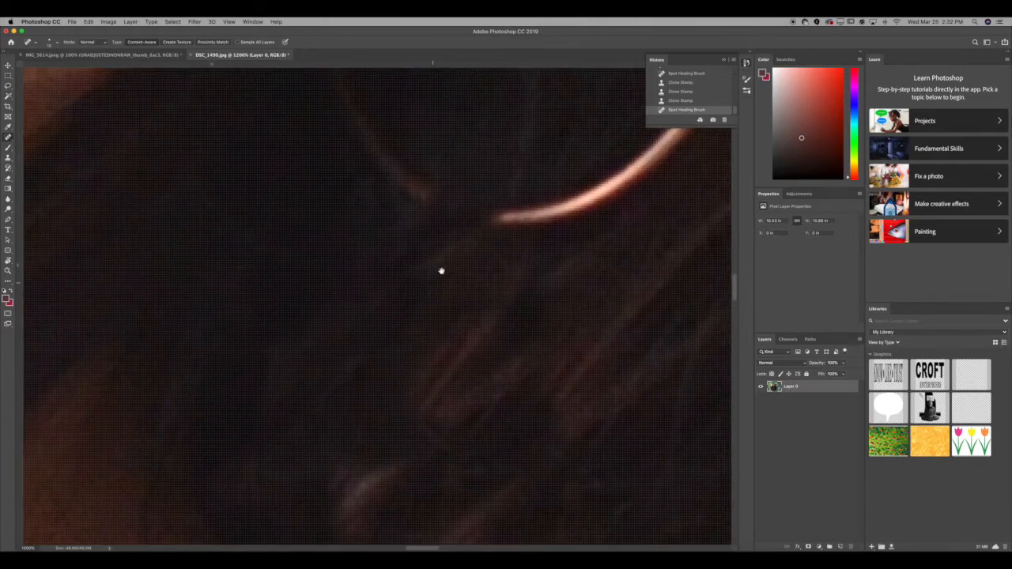
{"action": "key", "text": "super+equal"}
{"action": "key", "text": "super+equal"}
{"action": "key", "text": "super+equal"}
{"action": "key", "text": "super+equal"}
{"action": "key", "text": "super+equal"}
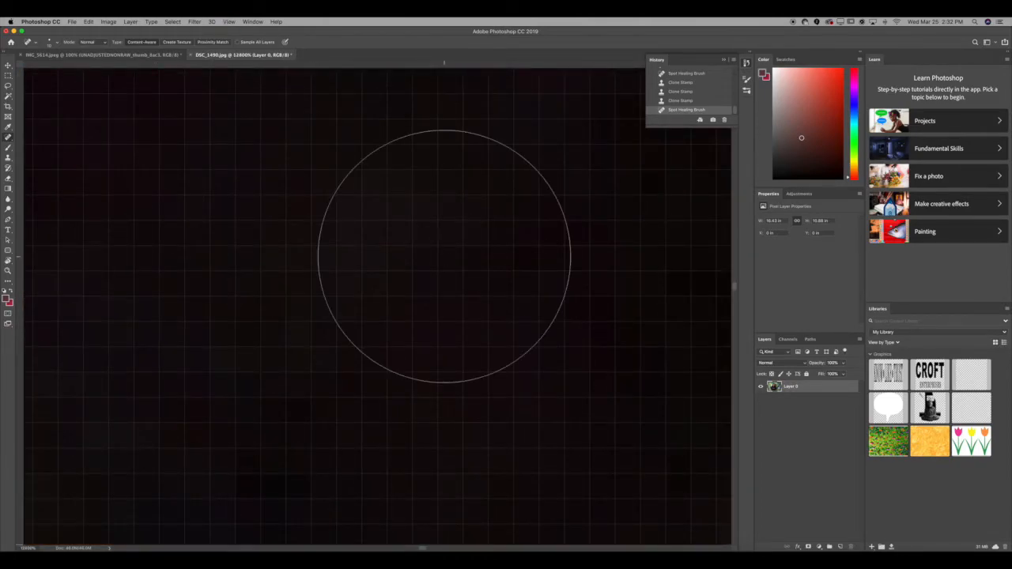
{"action": "key", "text": "super+minus"}
{"action": "key", "text": "super+minus"}
{"action": "key", "text": "super+minus"}
{"action": "key", "text": "super+minus"}
{"action": "key", "text": "super+minus"}
{"action": "key", "text": "super+minus"}
{"action": "key", "text": "super+minus"}
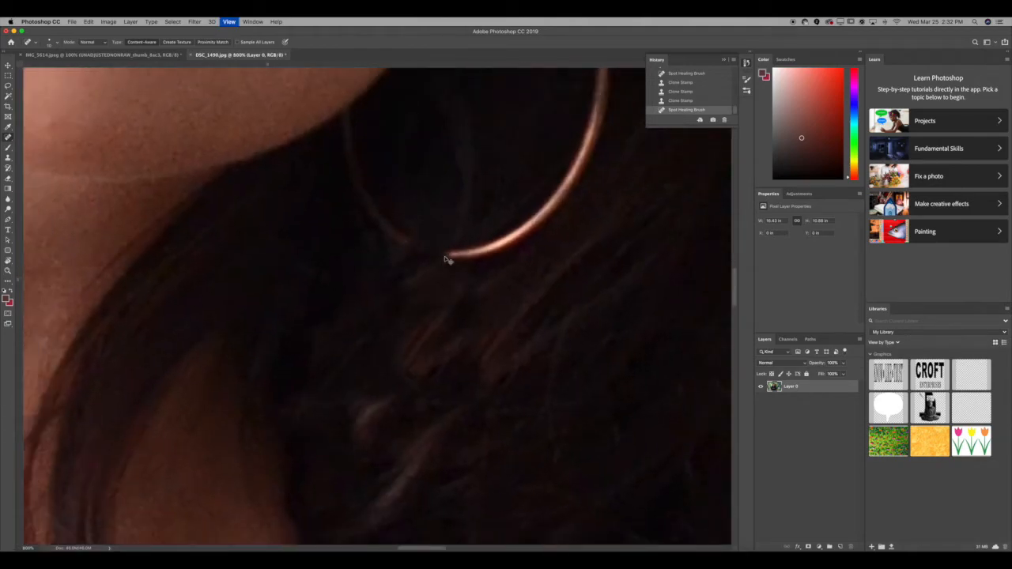
Step: Sample the hoop's copper highlight colour and paint the missing section at the bottom of the earring with a thin brush
{"action": "key", "text": "i"}
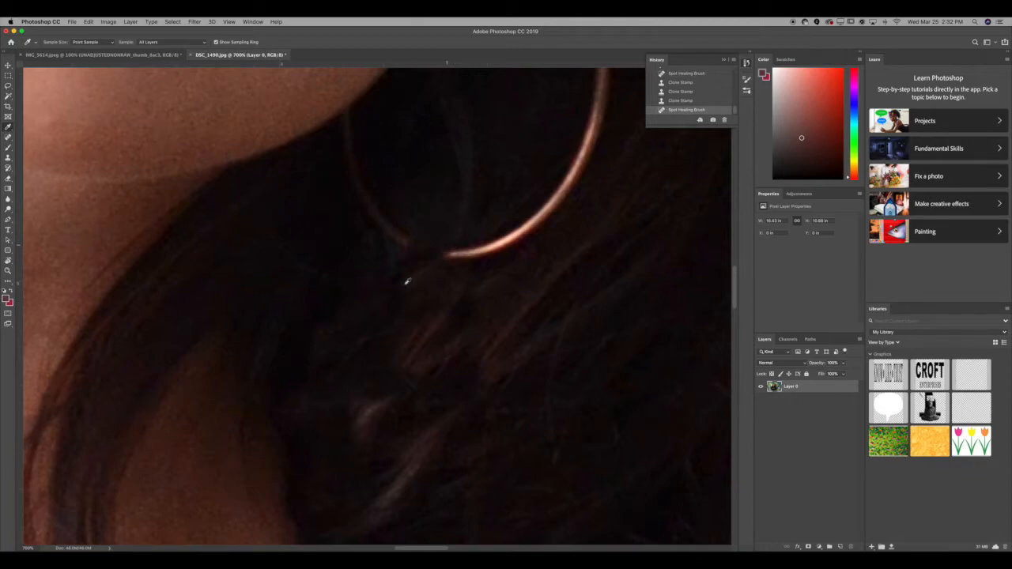
{"action": "left_click", "coordinate": [194, 137]}
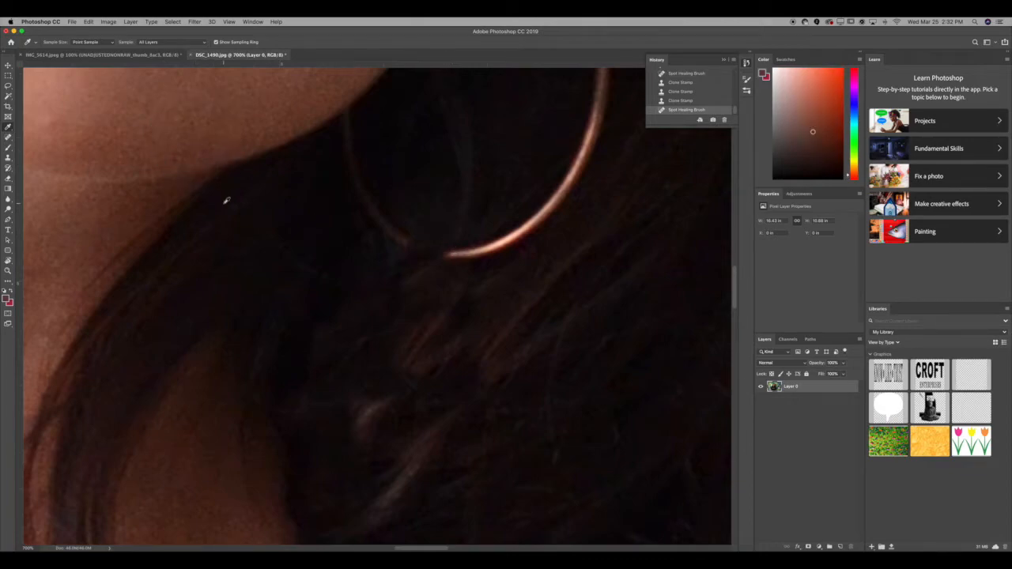
{"action": "left_click", "coordinate": [458, 251]}
{"action": "key", "text": "b"}
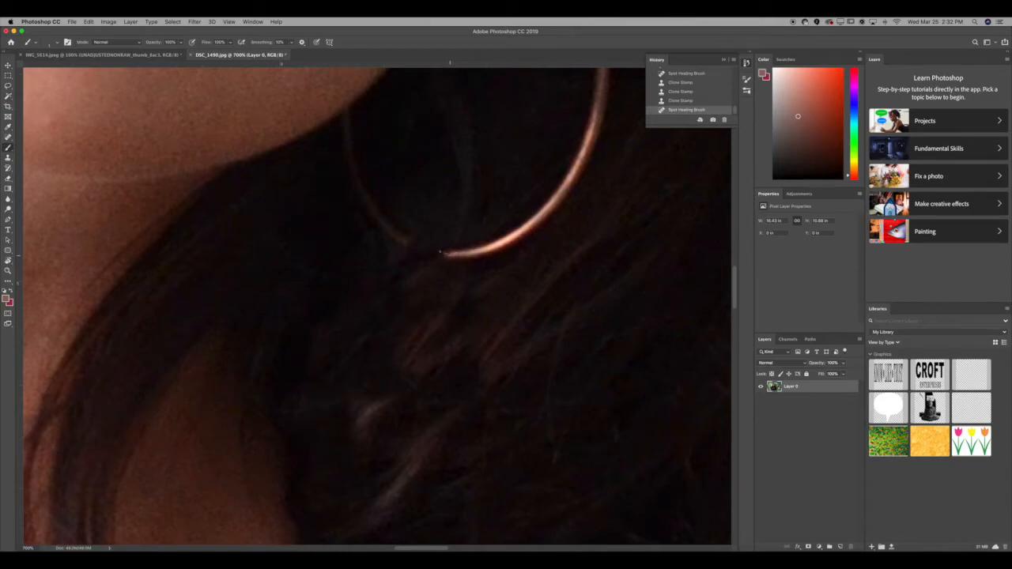
{"action": "left_click_drag", "start_coordinate": [440, 252], "coordinate": [407, 237]}
{"action": "key", "text": "ctrl+z"}
{"action": "left_click_drag", "start_coordinate": [445, 252], "coordinate": [406, 239]}
{"action": "key", "text": "ctrl+z"}
{"action": "key", "text": "super+z"}
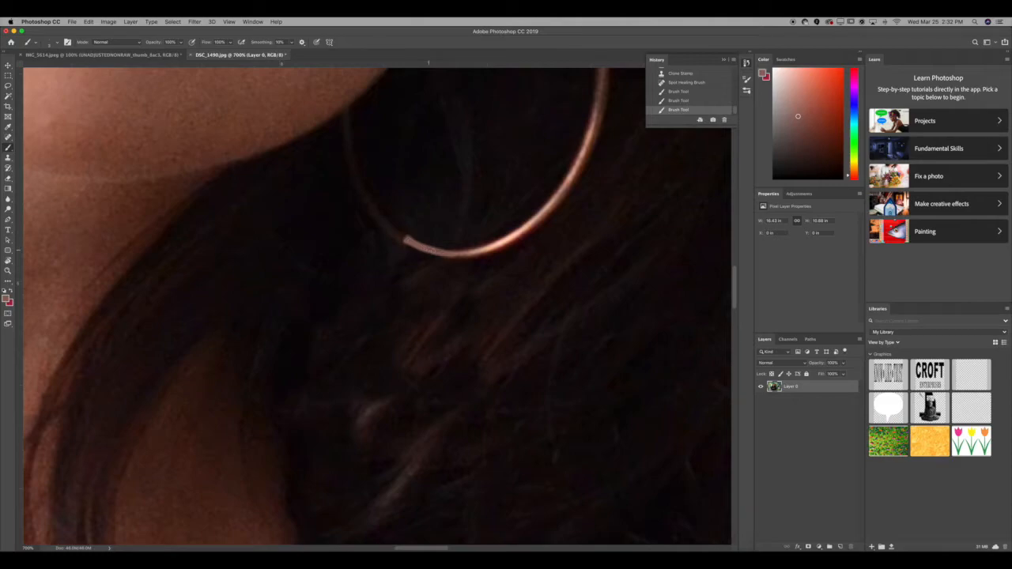
Step: Blend the hard end of the painted section into the dim side of the hoop with Spot Healing, undoing the excess strokes
{"action": "left_click", "coordinate": [8, 136]}
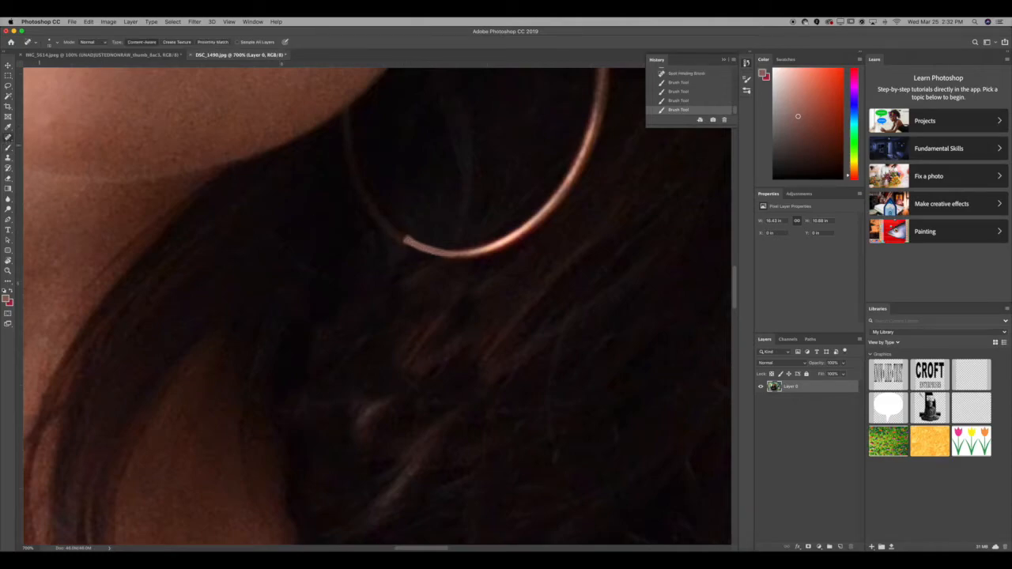
{"action": "left_click_drag", "start_coordinate": [400, 234], "coordinate": [427, 249]}
{"action": "left_click", "coordinate": [409, 247]}
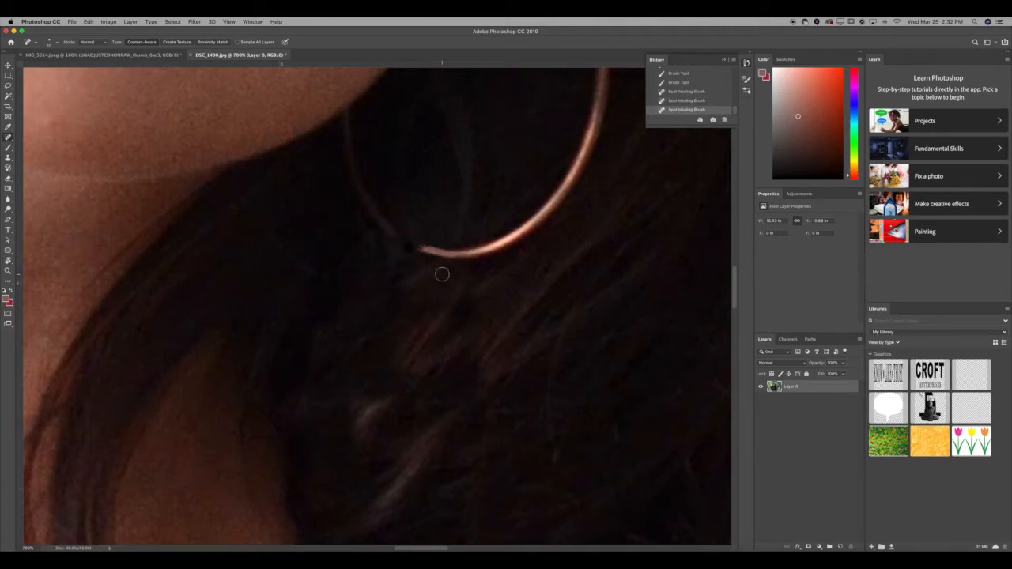
{"action": "key", "text": "super+z"}
{"action": "key", "text": "super+z"}
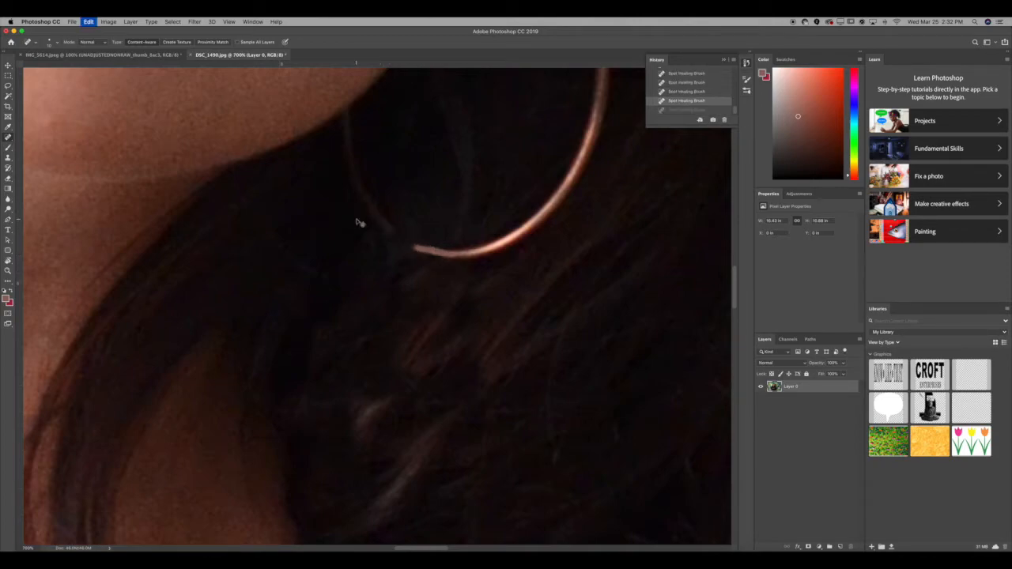
{"action": "key", "text": "super+z"}
Step: Examine the repaired hoop earring against the whole portrait at several magnifications
{"action": "key", "text": "super+minus"}
{"action": "key", "text": "super+minus"}
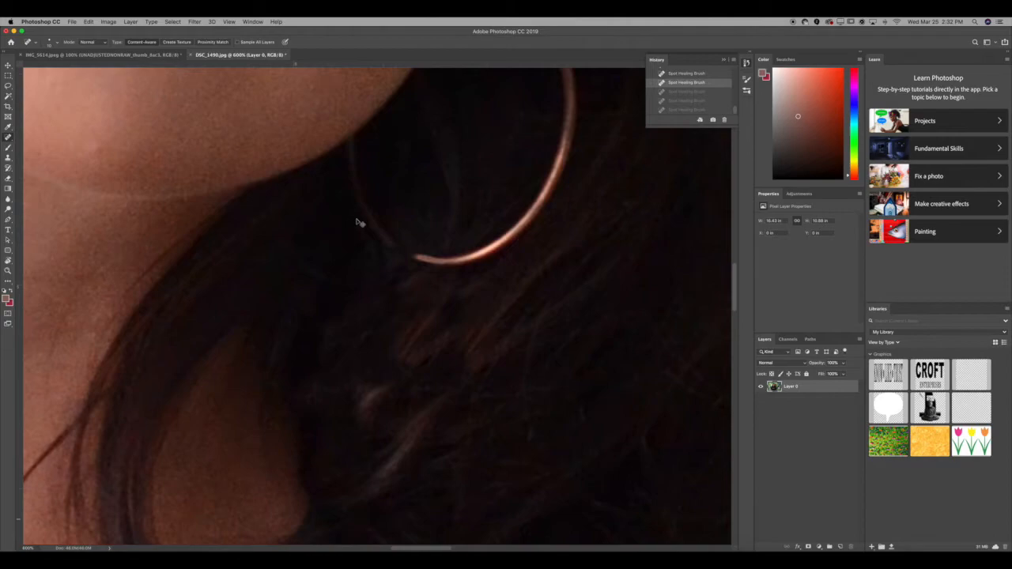
{"action": "key", "text": "super+minus"}
{"action": "key", "text": "super+minus"}
{"action": "key", "text": "super+minus"}
{"action": "key", "text": "super+minus"}
{"action": "key", "text": "super+minus"}
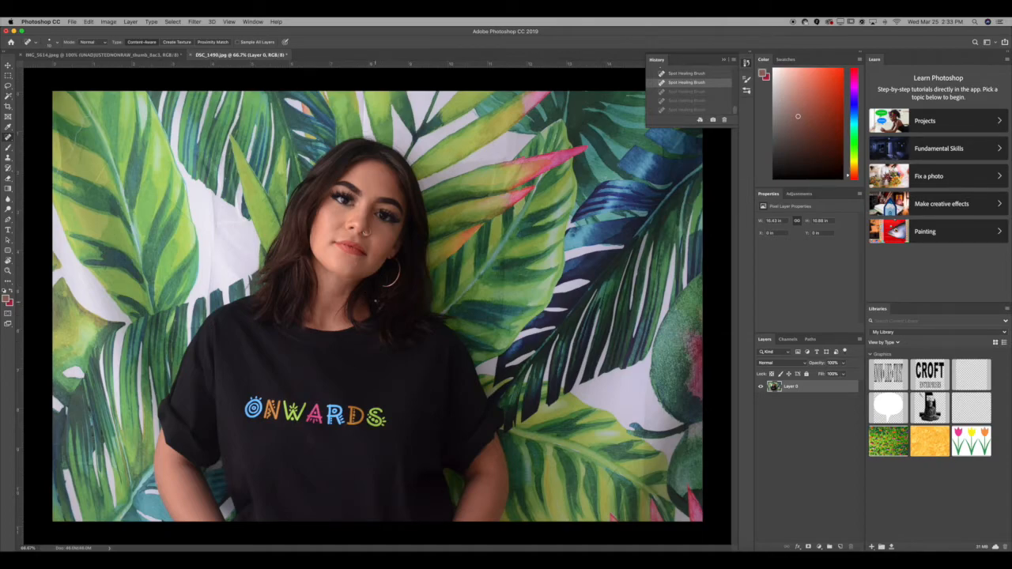
{"action": "key", "text": "super+plus"}
{"action": "key", "text": "super+plus"}
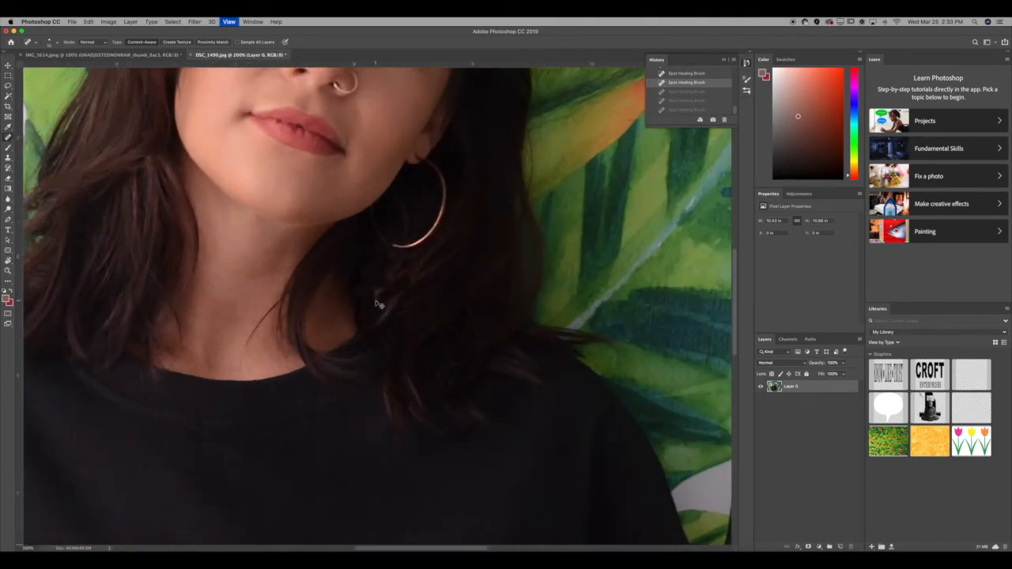
{"action": "key", "text": "super+minus"}
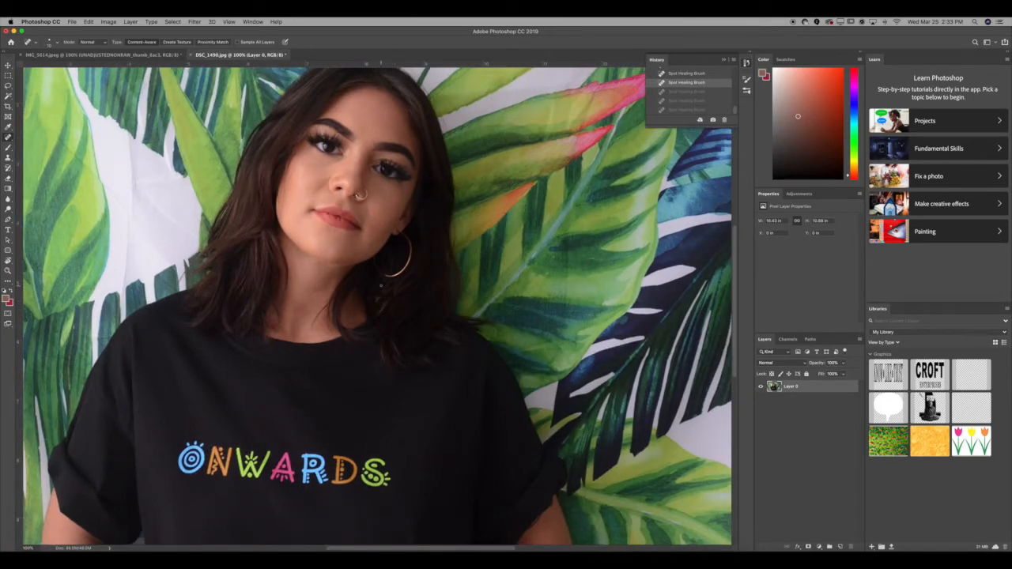
{"action": "key", "text": "super+minus"}
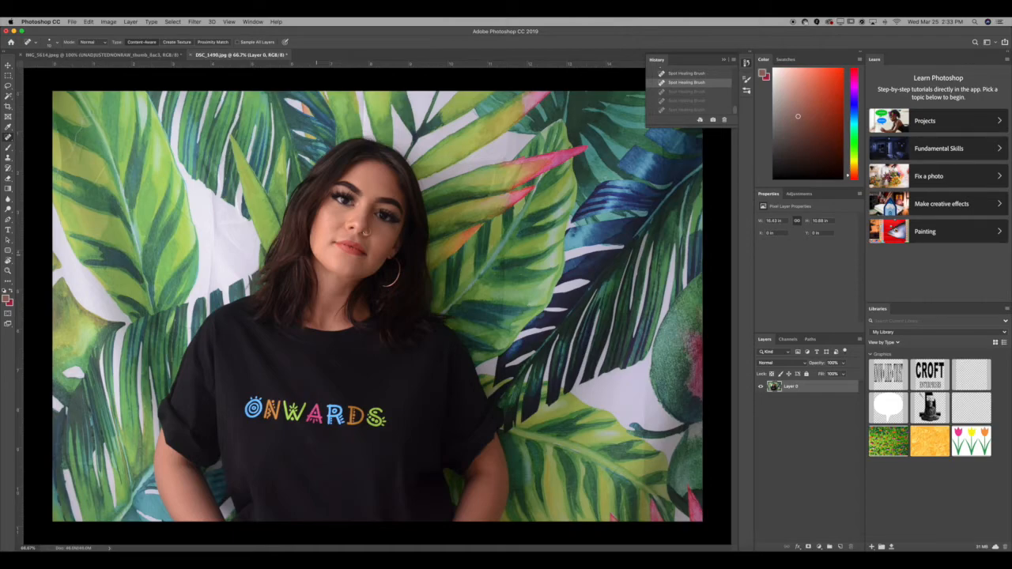
Step: Heal the small marks on the lips, beside the inner end of the eyebrow and on the chin with the Spot Healing Brush
{"action": "key", "text": "super+plus"}
{"action": "key", "text": "super+plus"}
{"action": "key", "text": "super+plus"}
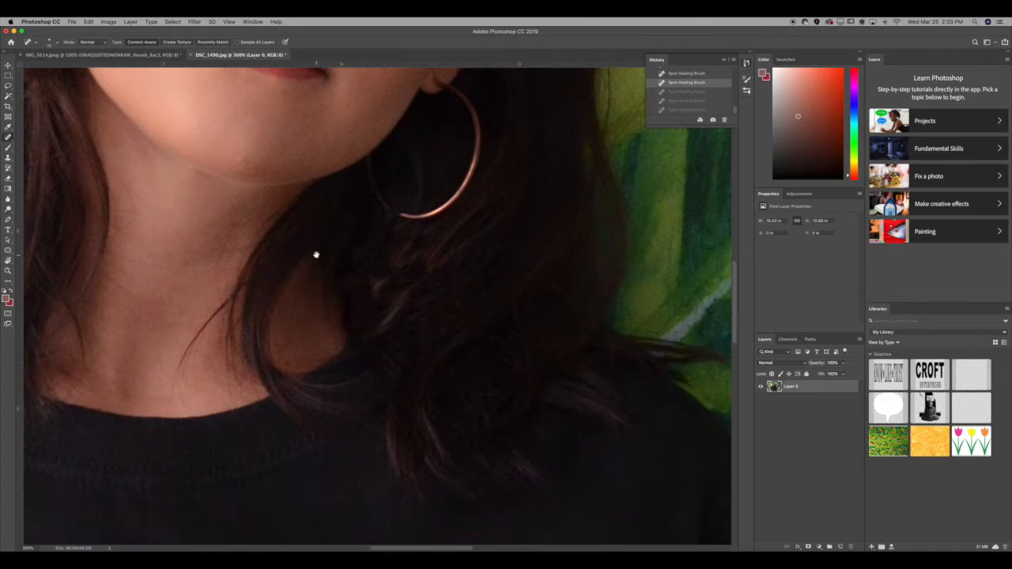
{"action": "left_click_drag", "start_coordinate": [316, 255], "coordinate": [335, 372]}
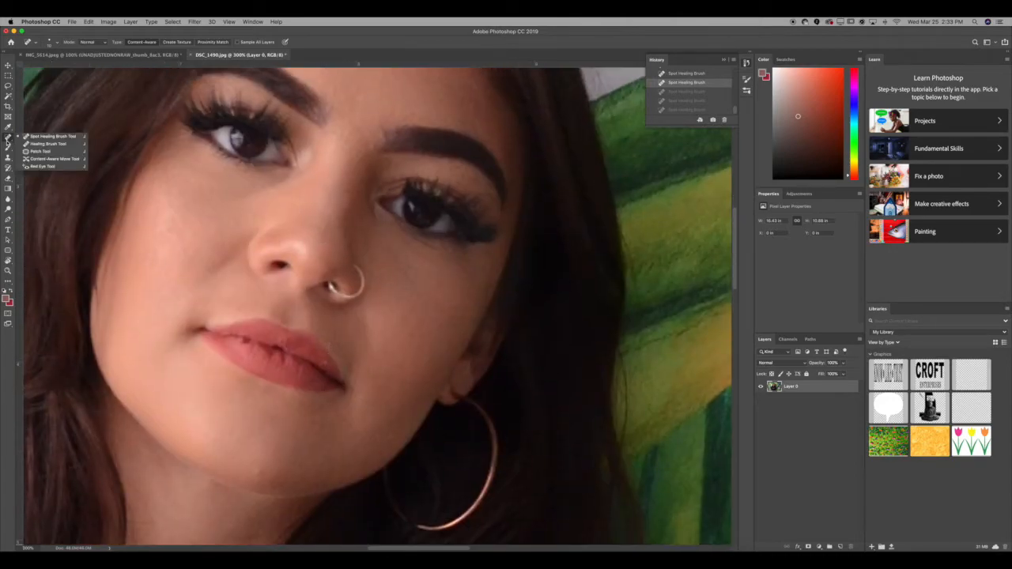
{"action": "left_click", "coordinate": [325, 363]}
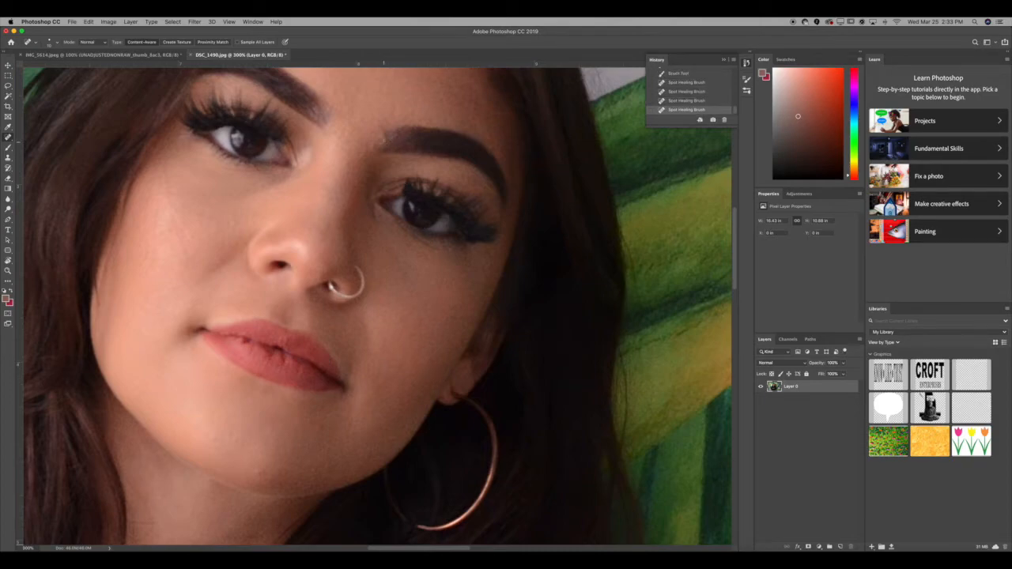
{"action": "mouse_move", "coordinate": [381, 138]}
{"action": "left_mouse_down"}
{"action": "mouse_move", "coordinate": [381, 116]}
{"action": "mouse_move", "coordinate": [376, 141]}
{"action": "left_mouse_up"}
{"action": "left_click", "coordinate": [377, 136]}
{"action": "scroll", "coordinate": [291, 228], "scroll_direction": "down", "scroll_amount": 5}
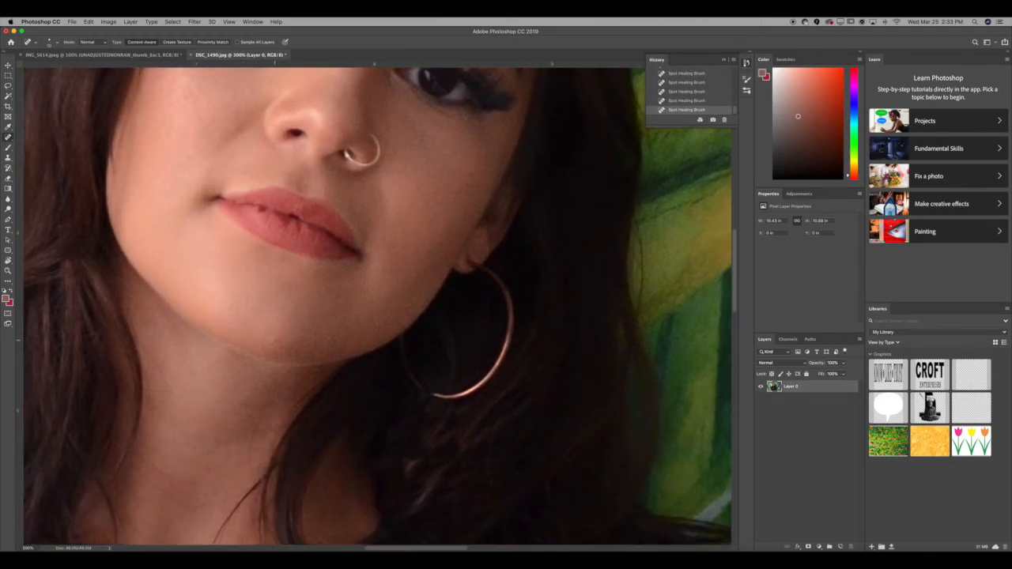
{"action": "left_click", "coordinate": [273, 341]}
{"action": "scroll", "coordinate": [250, 428], "scroll_direction": "down", "scroll_amount": 4}
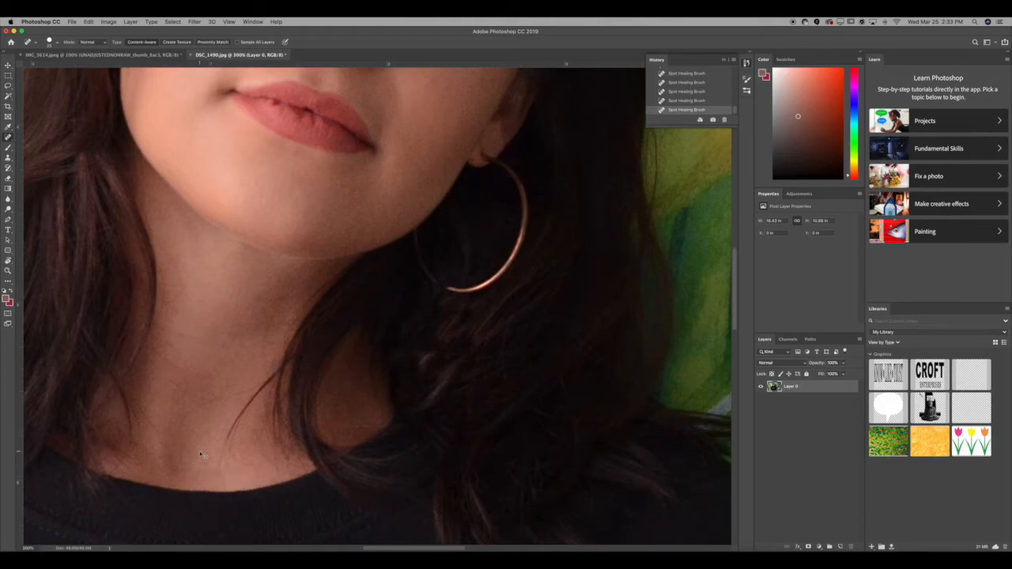
Step: Try brightening the whole portrait with a Levels midtone input of 1.08, then cancel the adjustment
{"action": "key", "text": "super+minus"}
{"action": "key", "text": "super+minus"}
{"action": "key", "text": "super+minus"}
{"action": "key", "text": "super+minus"}
{"action": "key", "text": "super+equal"}
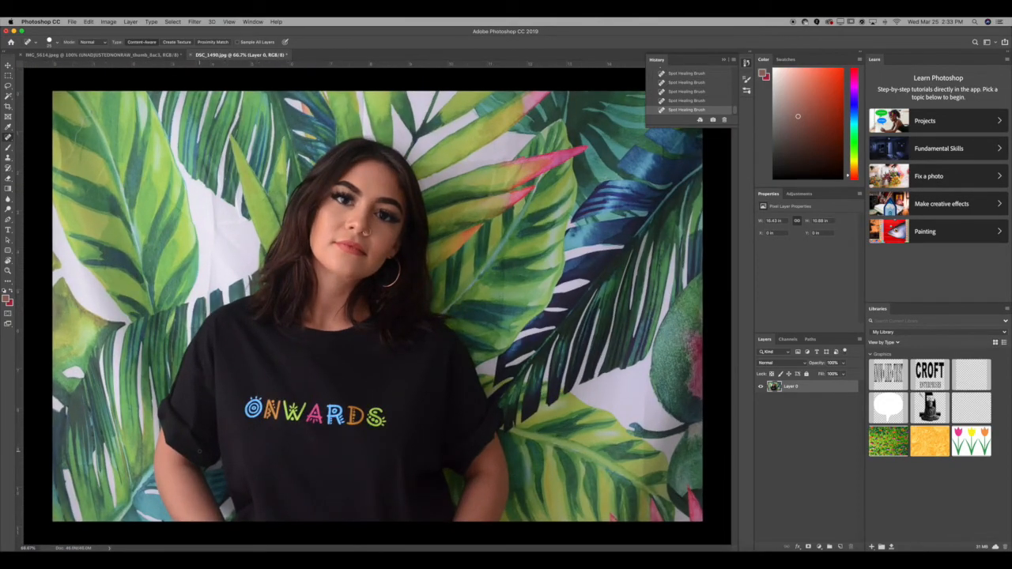
{"action": "key", "text": "super+minus"}
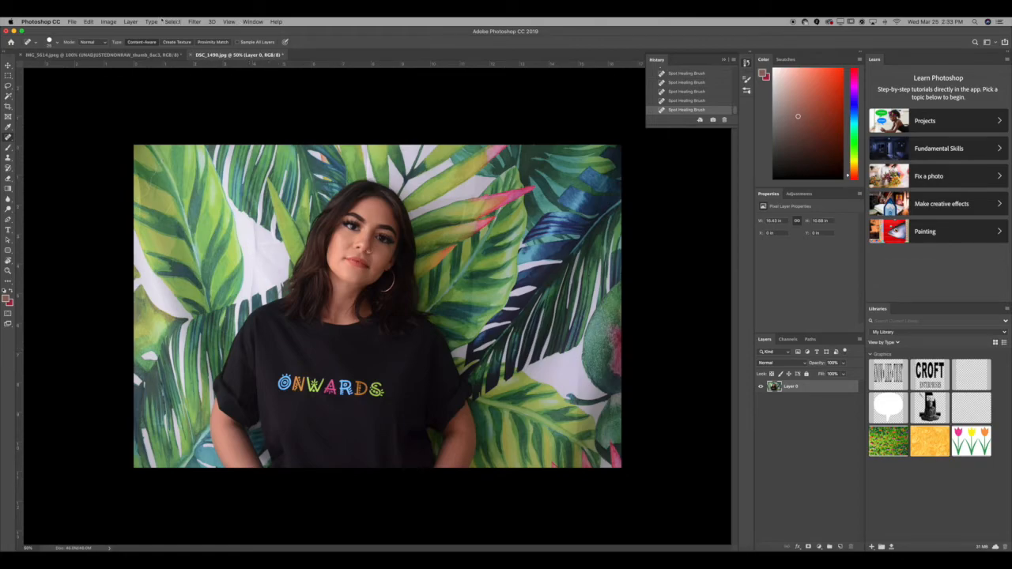
{"action": "left_click", "coordinate": [108, 21]}
{"action": "mouse_move", "coordinate": [119, 32]}
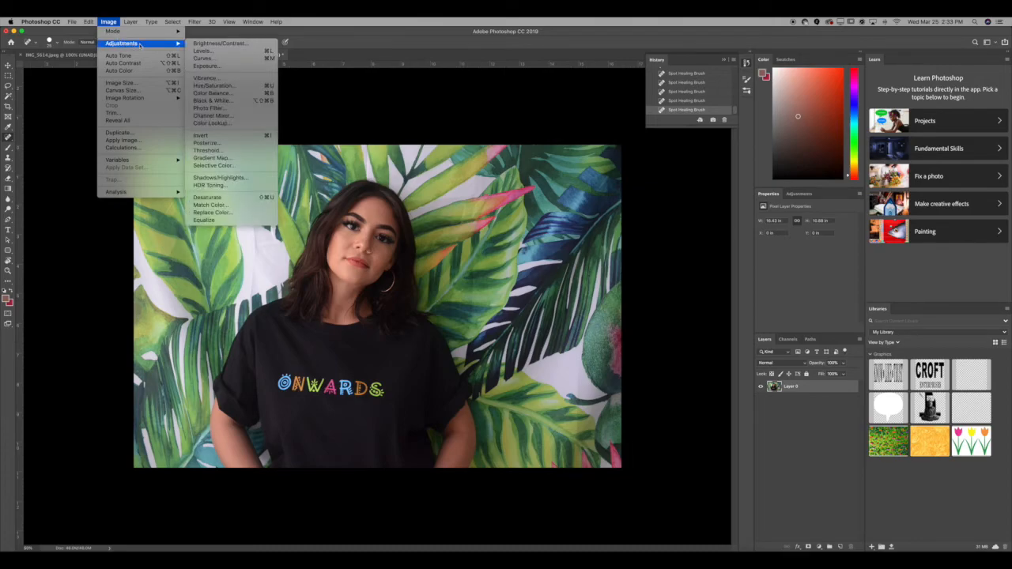
{"action": "left_click", "coordinate": [204, 50]}
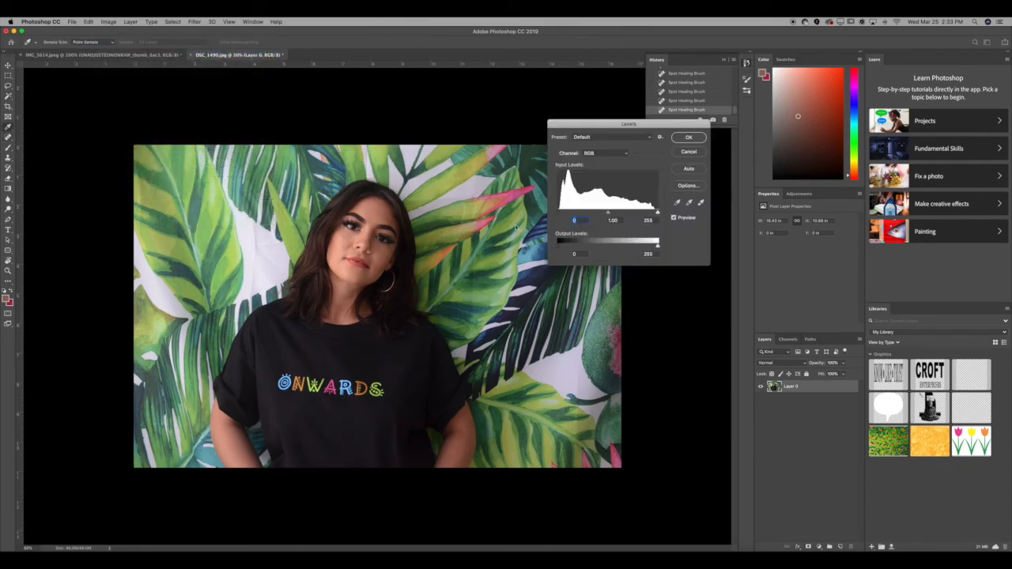
{"action": "left_click_drag", "start_coordinate": [559, 213], "coordinate": [607, 213]}
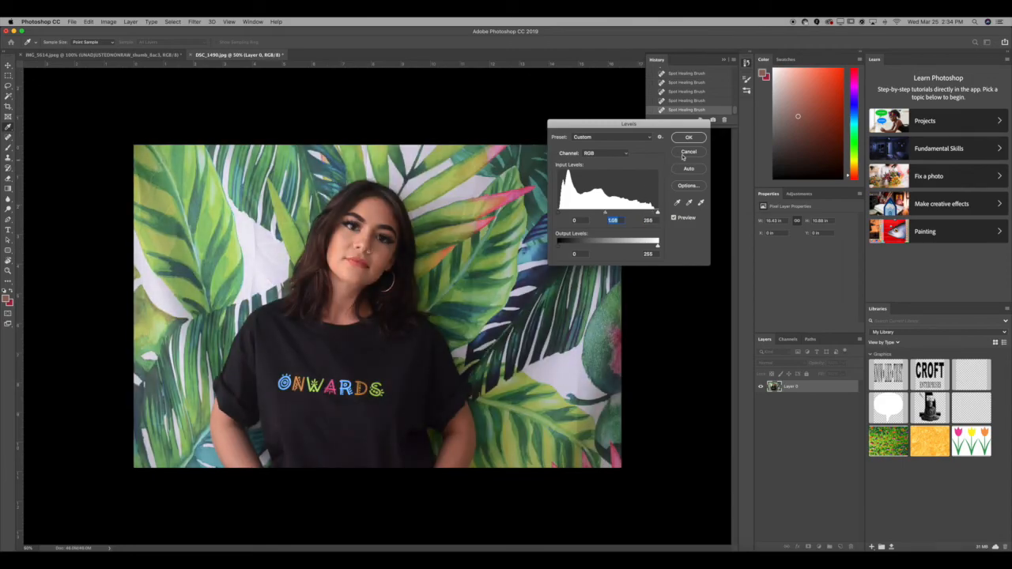
{"action": "left_click", "coordinate": [682, 155]}
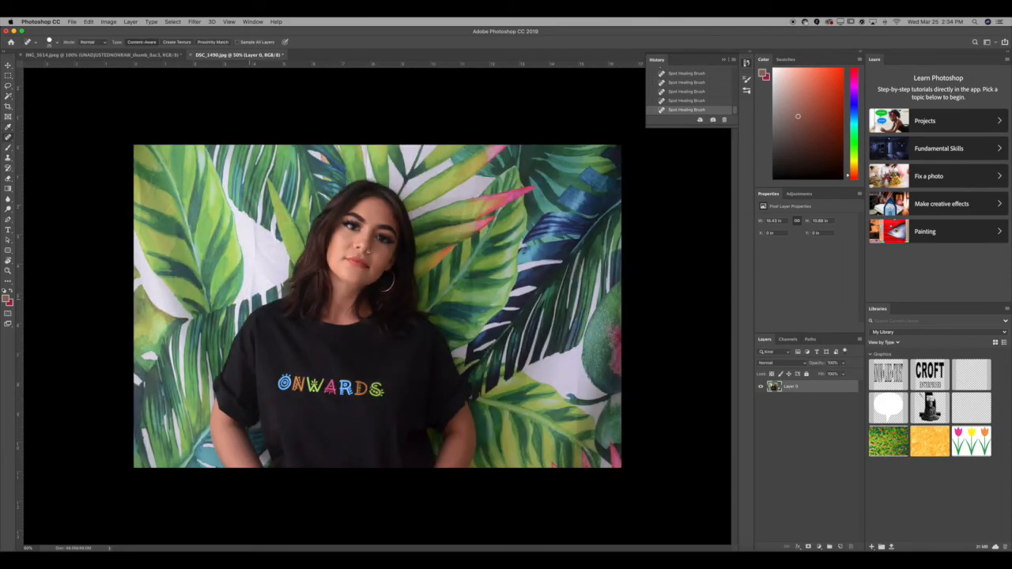